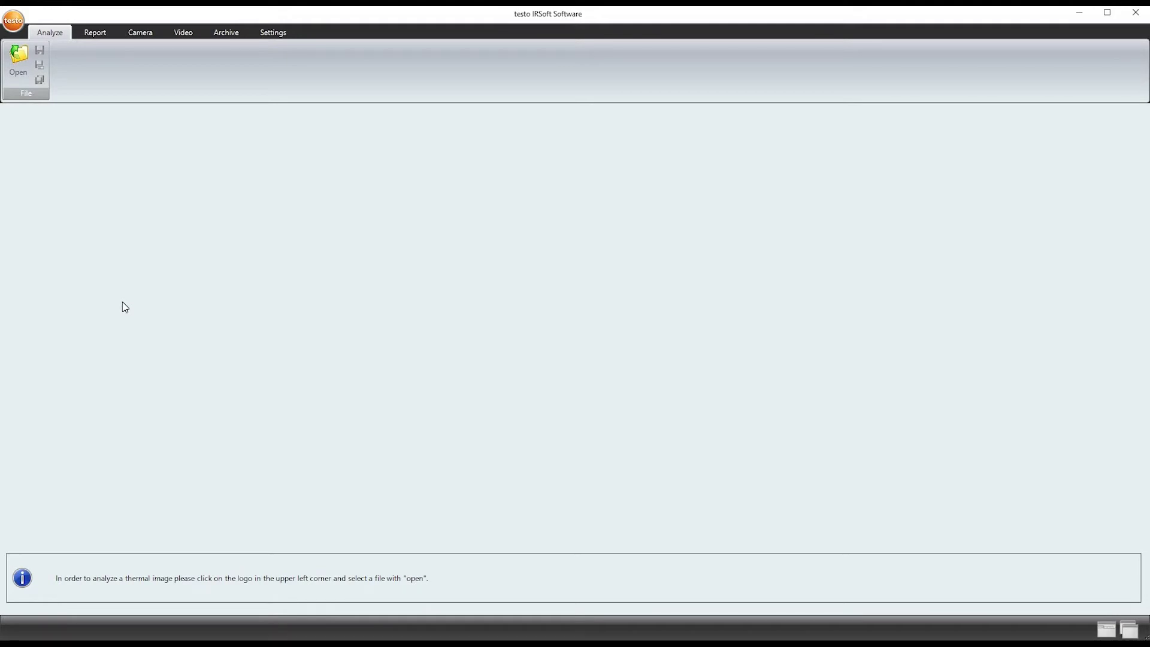
Add a project to the archive, containing a folder with one measurement site inside it.
left_click(228, 34)
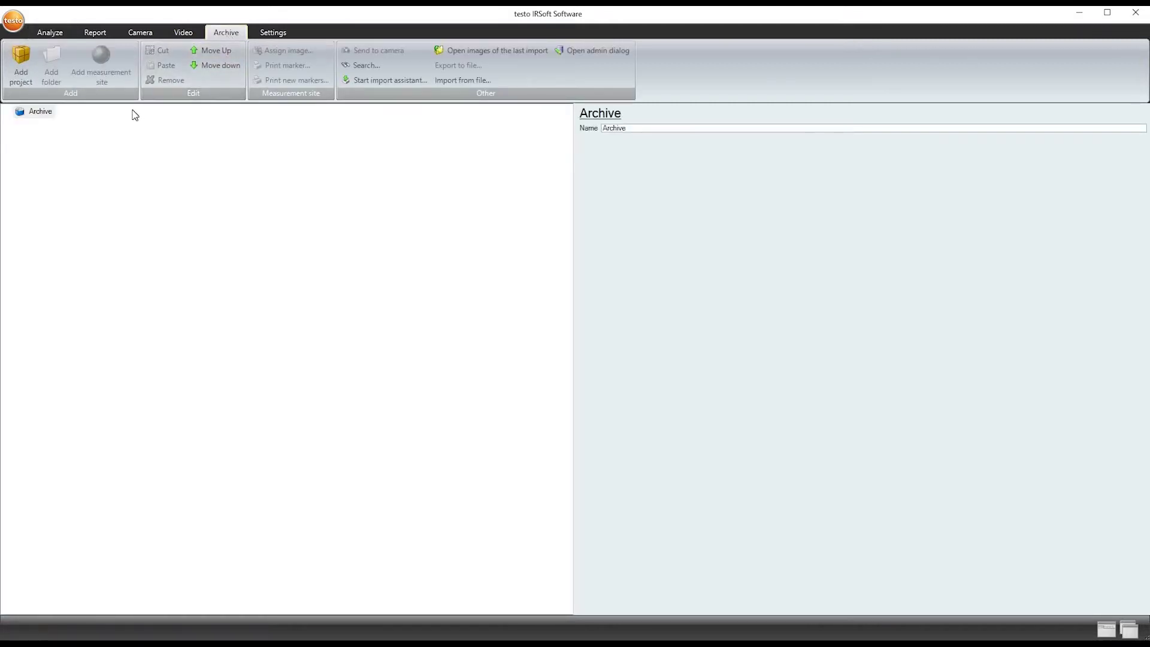
left_click(41, 112)
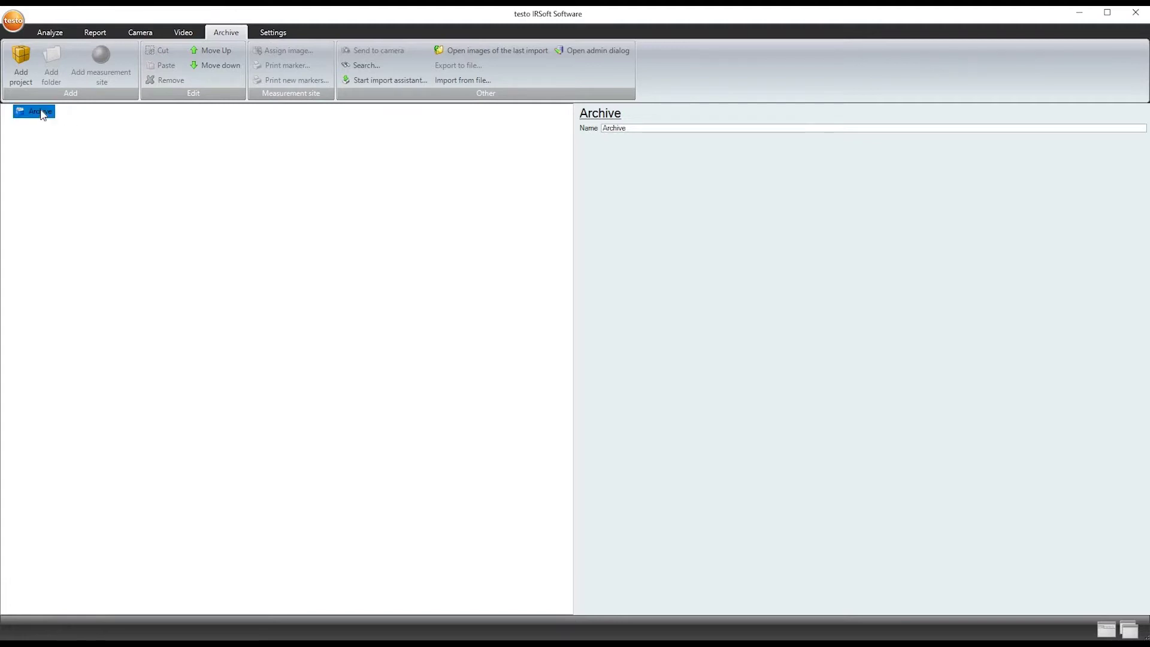
left_click(21, 64)
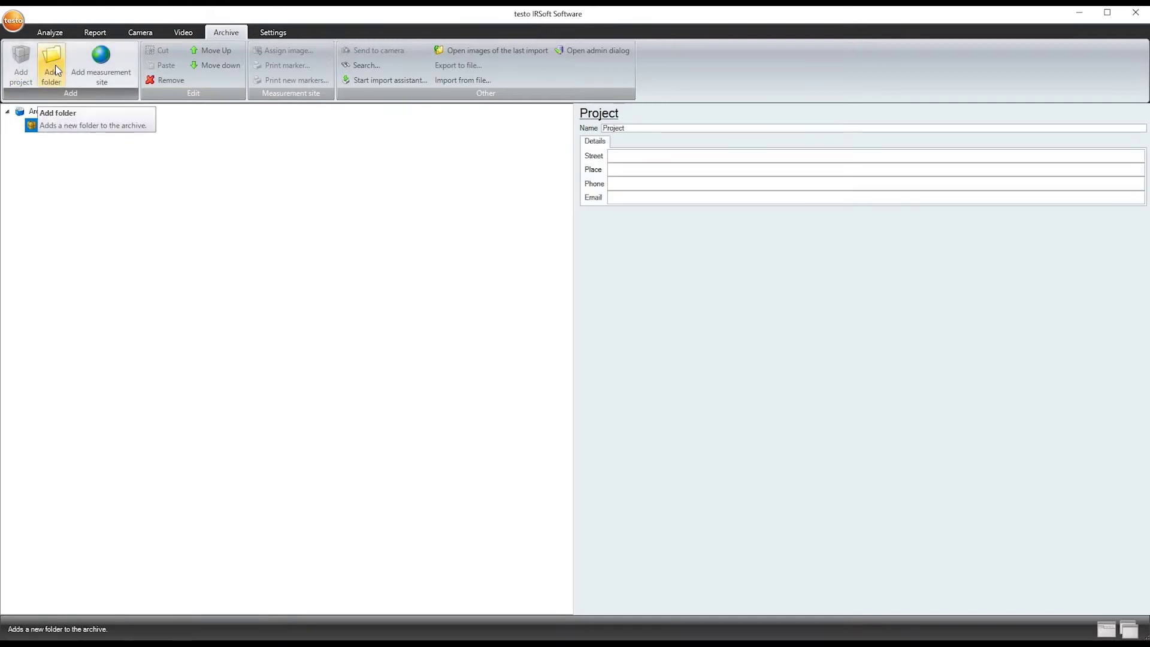
left_click(57, 71)
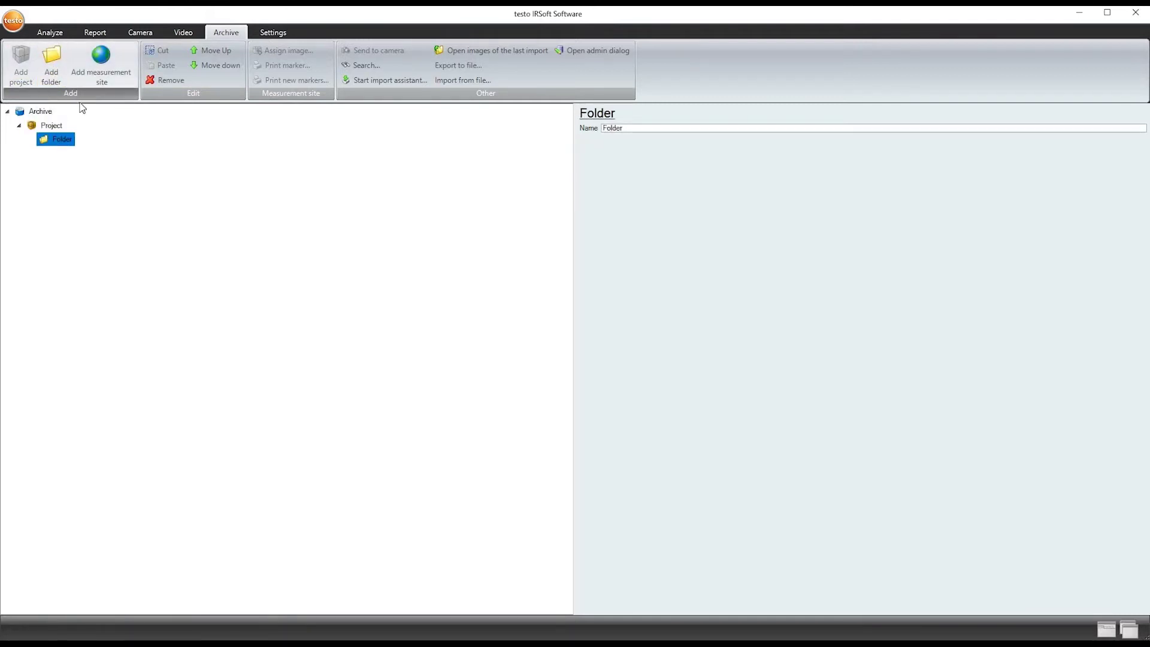
left_click(103, 72)
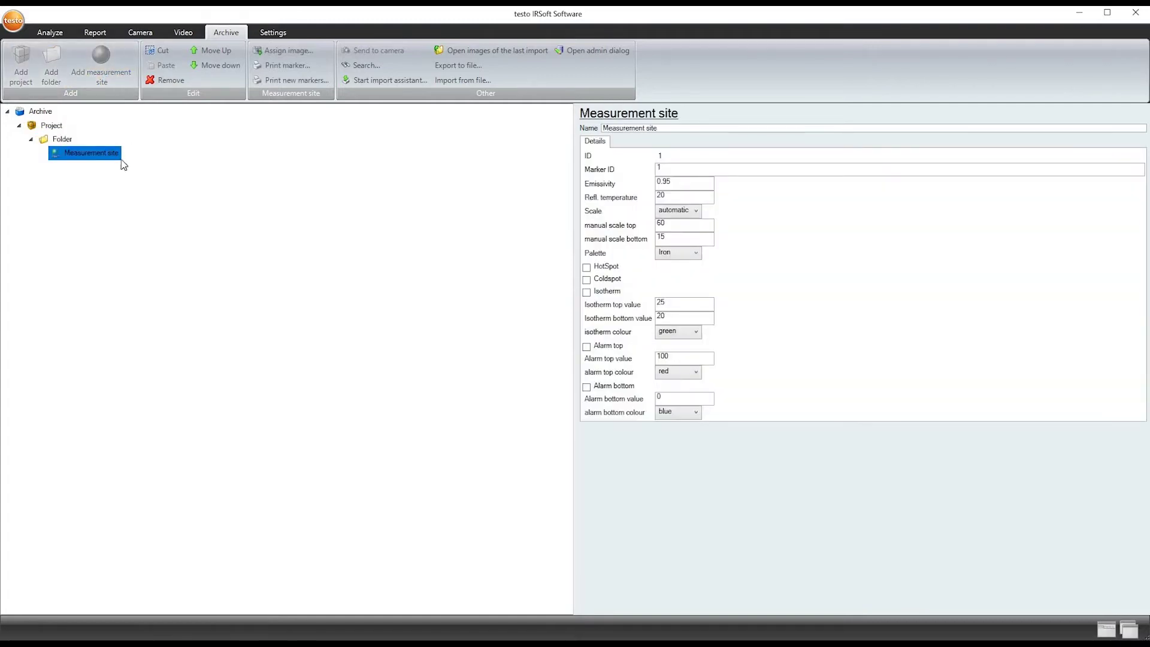
Export the entire archive to an Excel file and check its Folder and MeasureSite sheets in Excel.
left_click(46, 113)
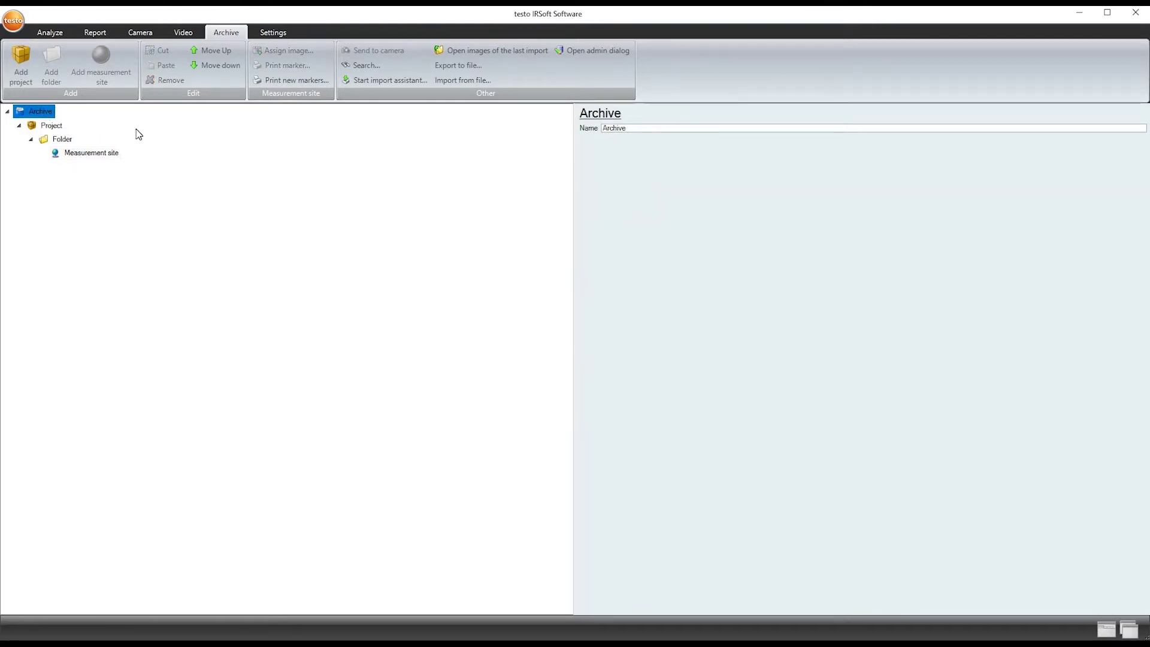
left_click(453, 69)
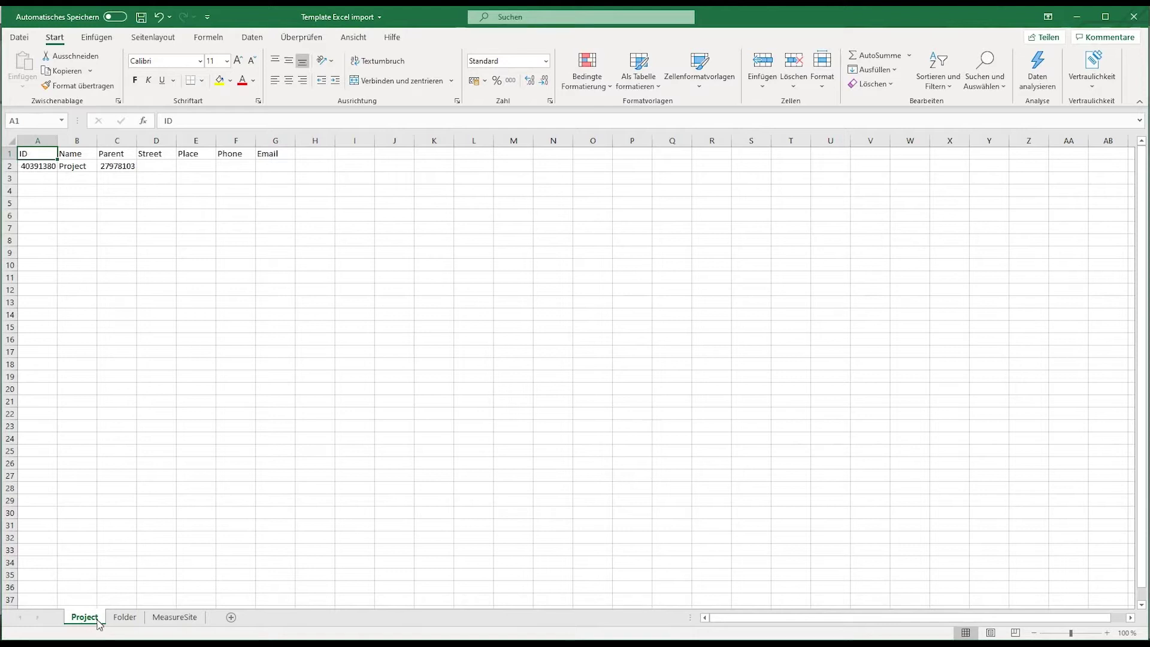
left_click(127, 621)
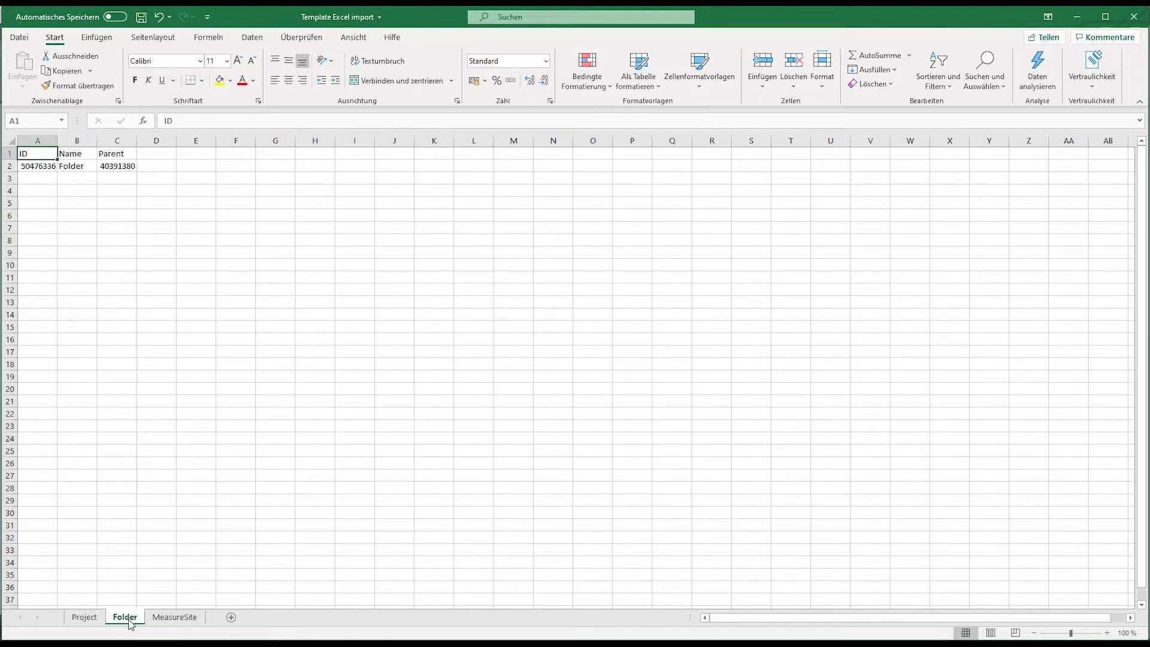
left_click(188, 620)
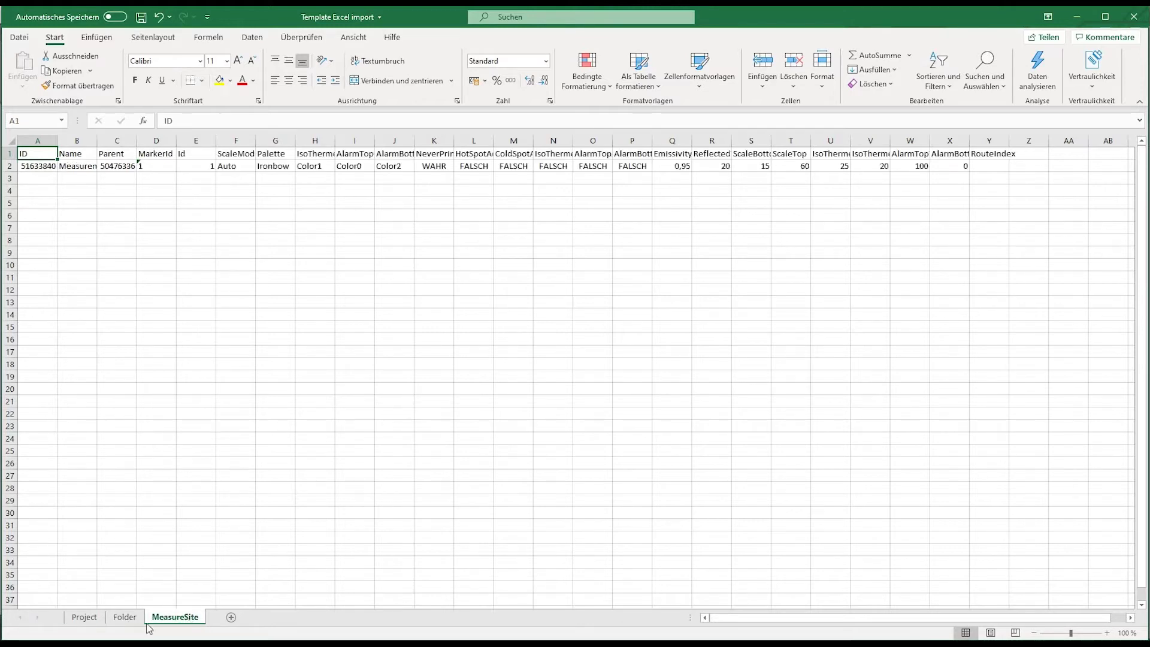
Clear the example project entry from row 2 of the Project sheet.
left_click(87, 621)
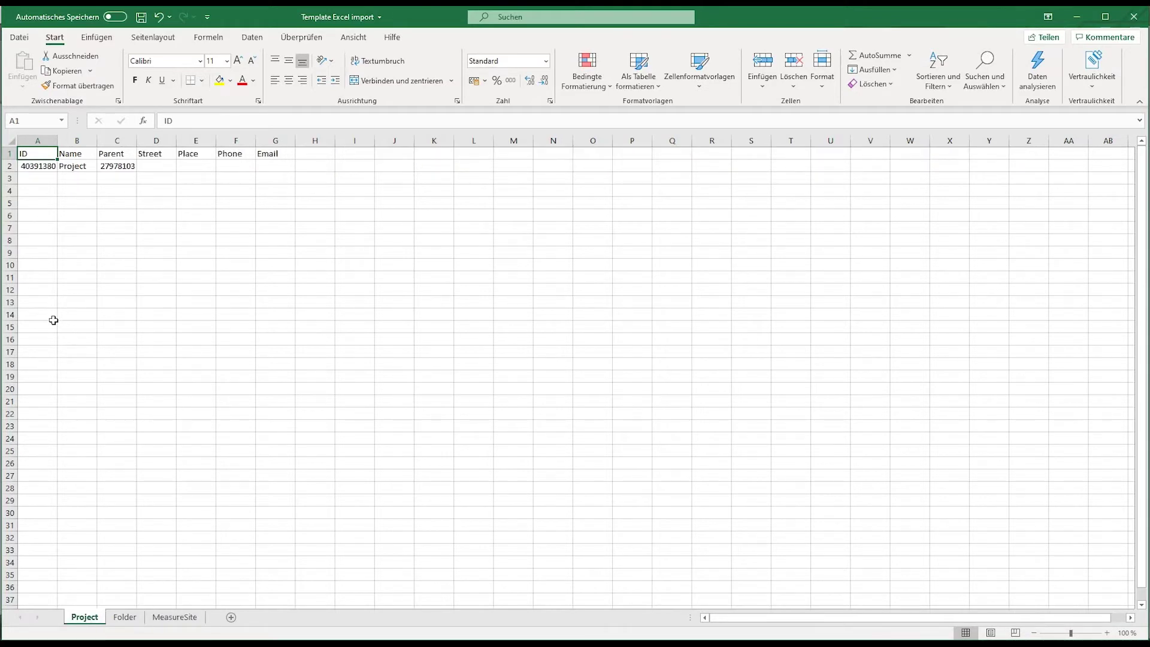
left_click(8, 166)
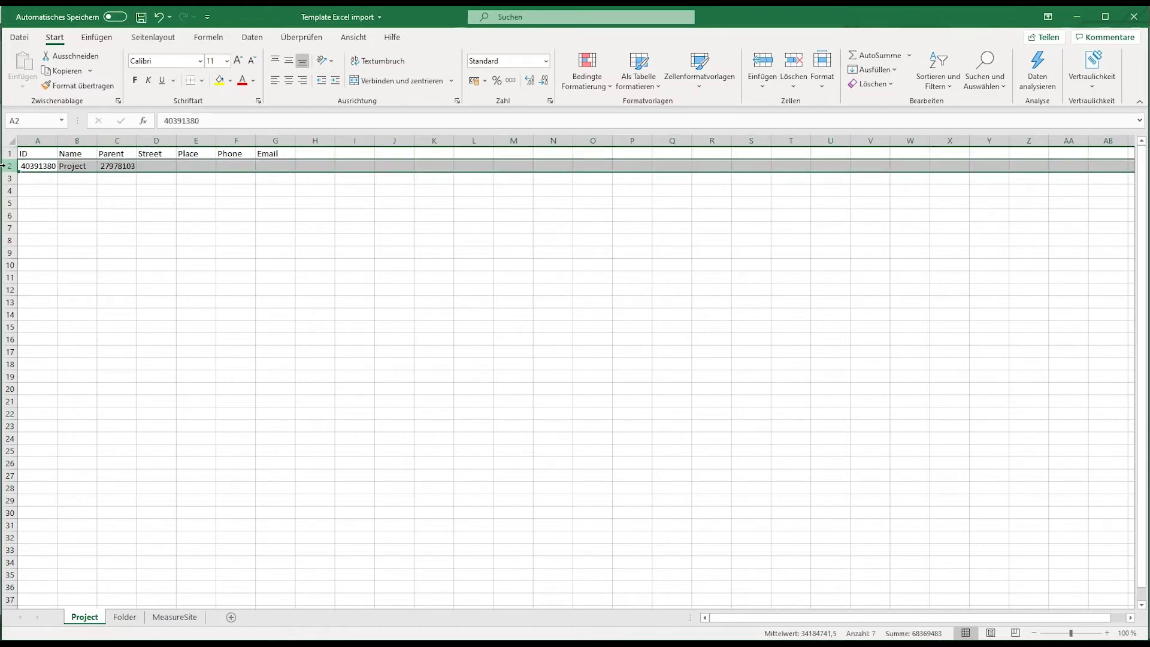
key("Delete")
key("ctrl+c")
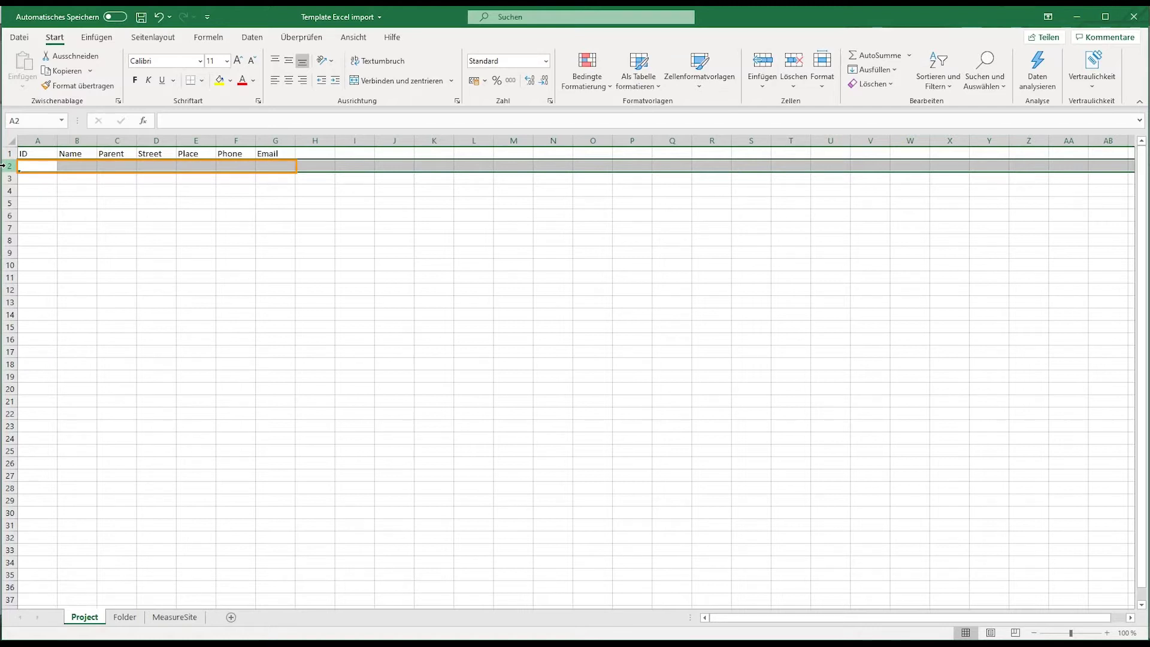
Enter P1 as the first project ID in cell A2 of the Project sheet.
left_click(29, 166)
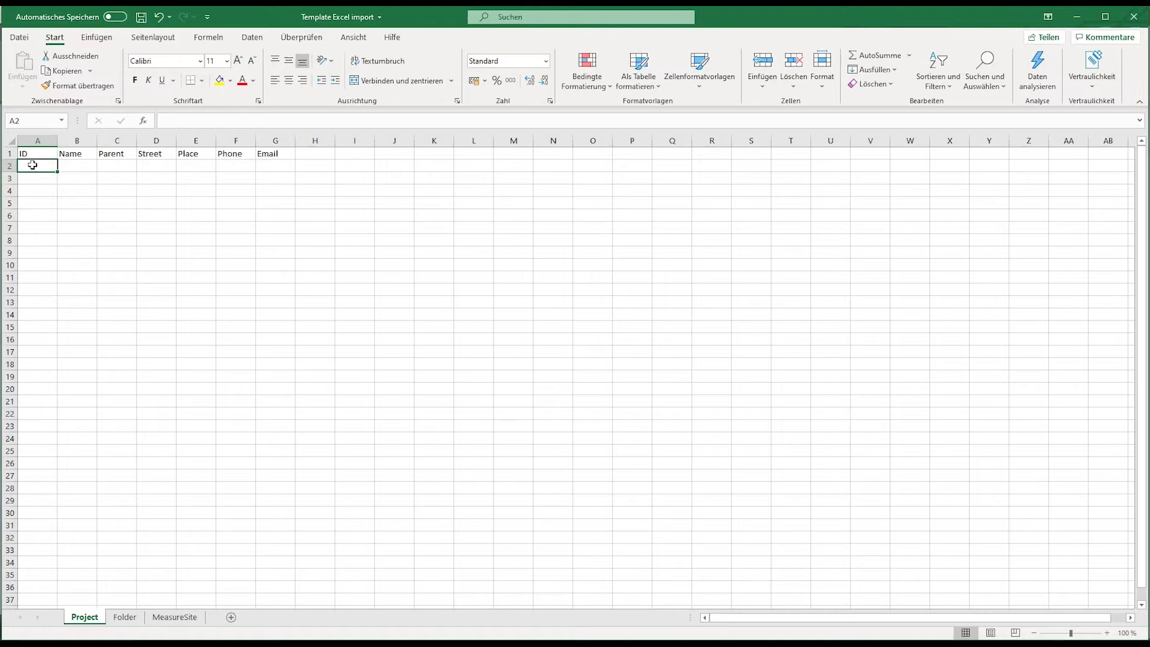
type("P")
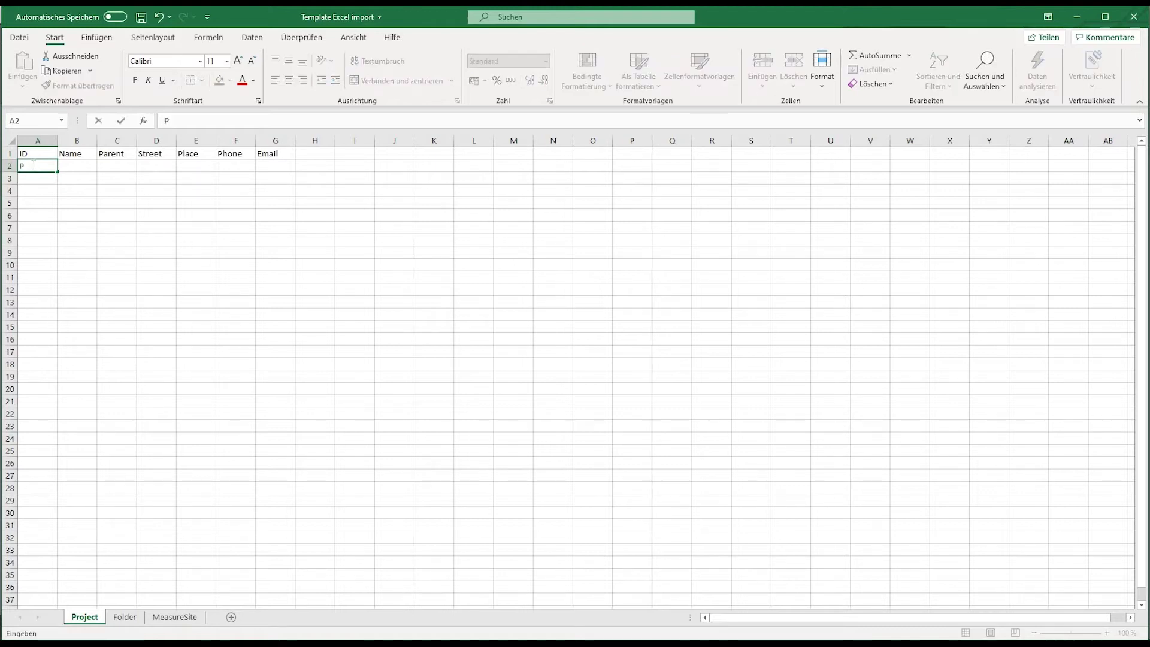
type("1")
key("Return")
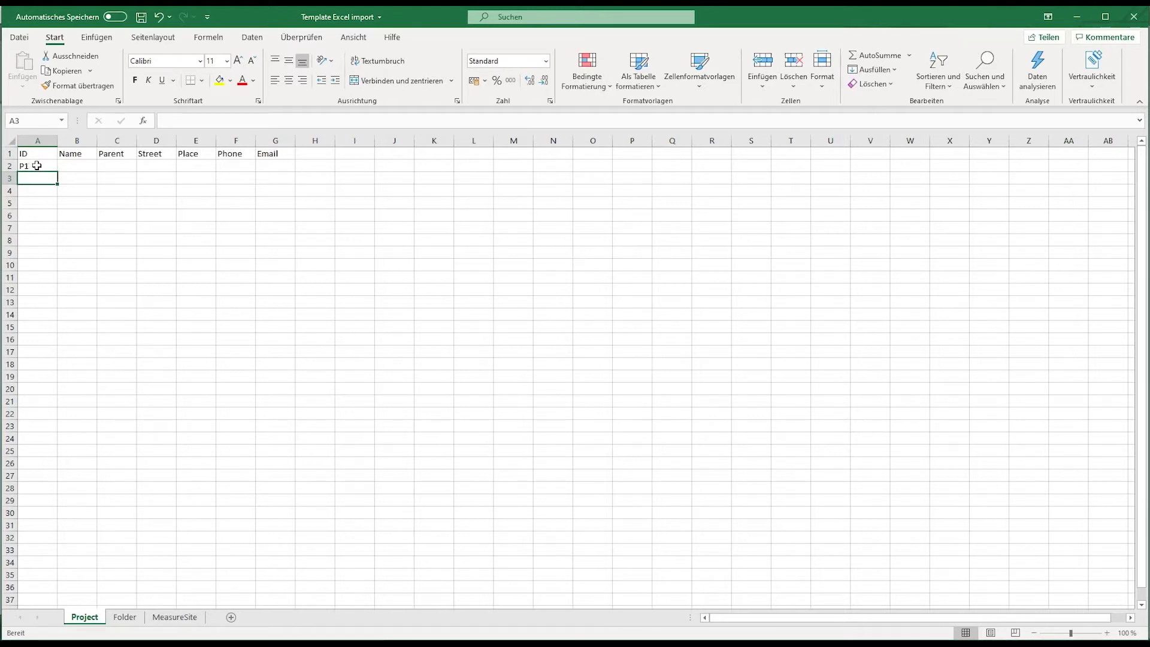
Fill in projects P1 "Production site Lenzkirch" and P2 "Production site Titisee" with their street and place details.
left_click(36, 165)
left_click(81, 155)
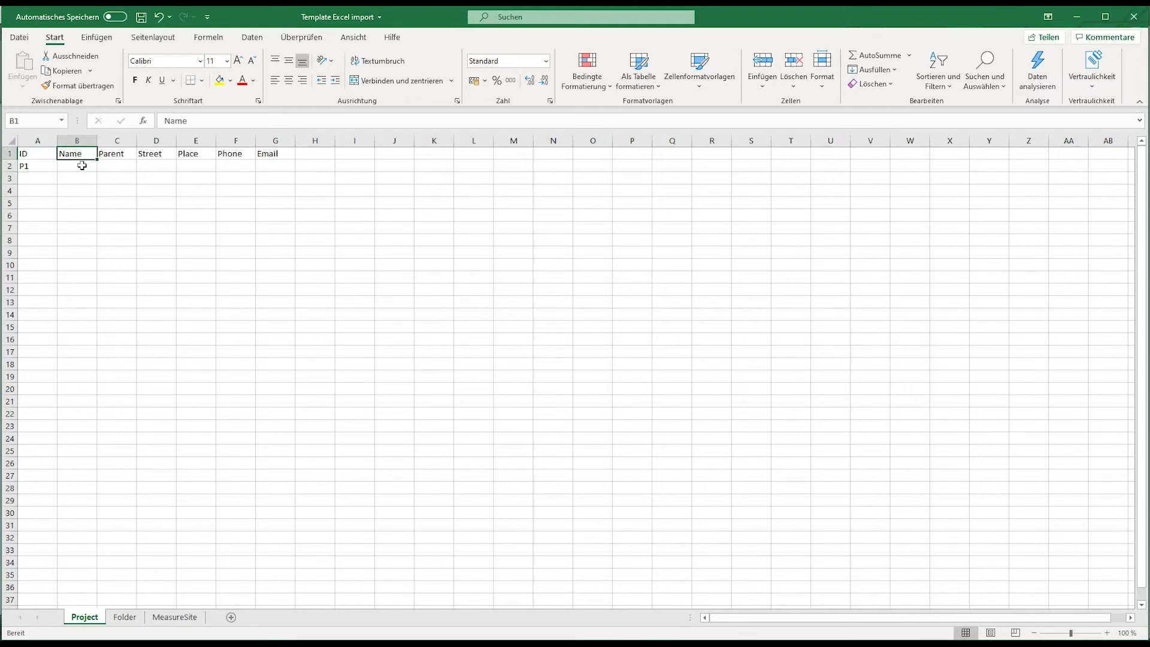
left_click(82, 166)
key("ctrl+v")
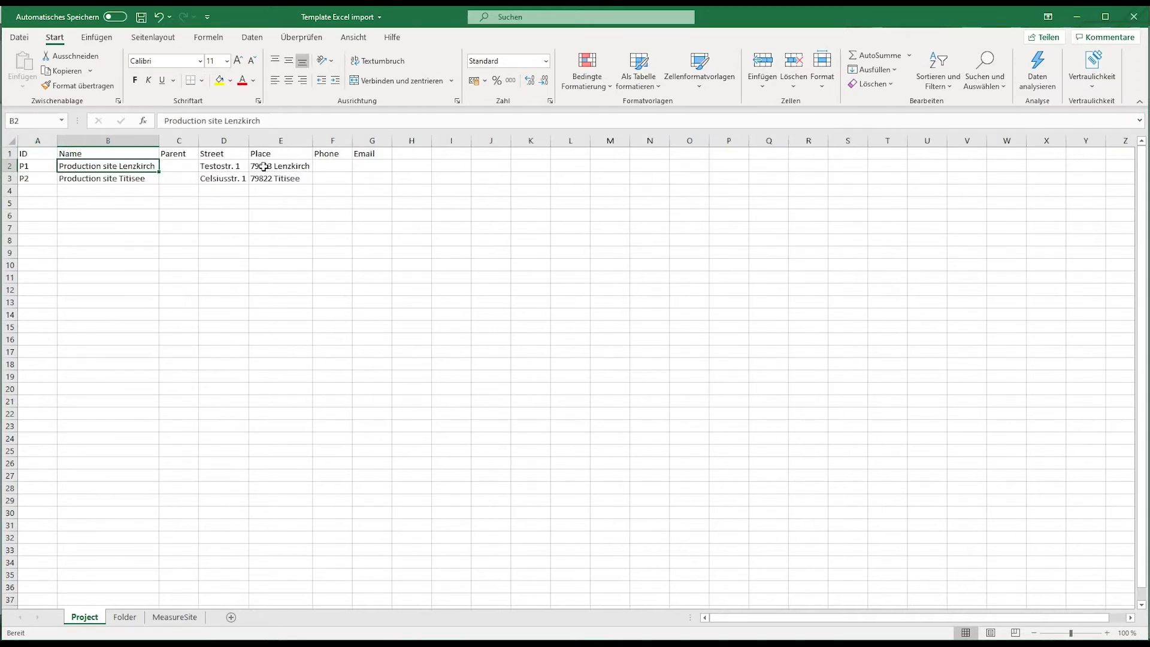
left_click(138, 179)
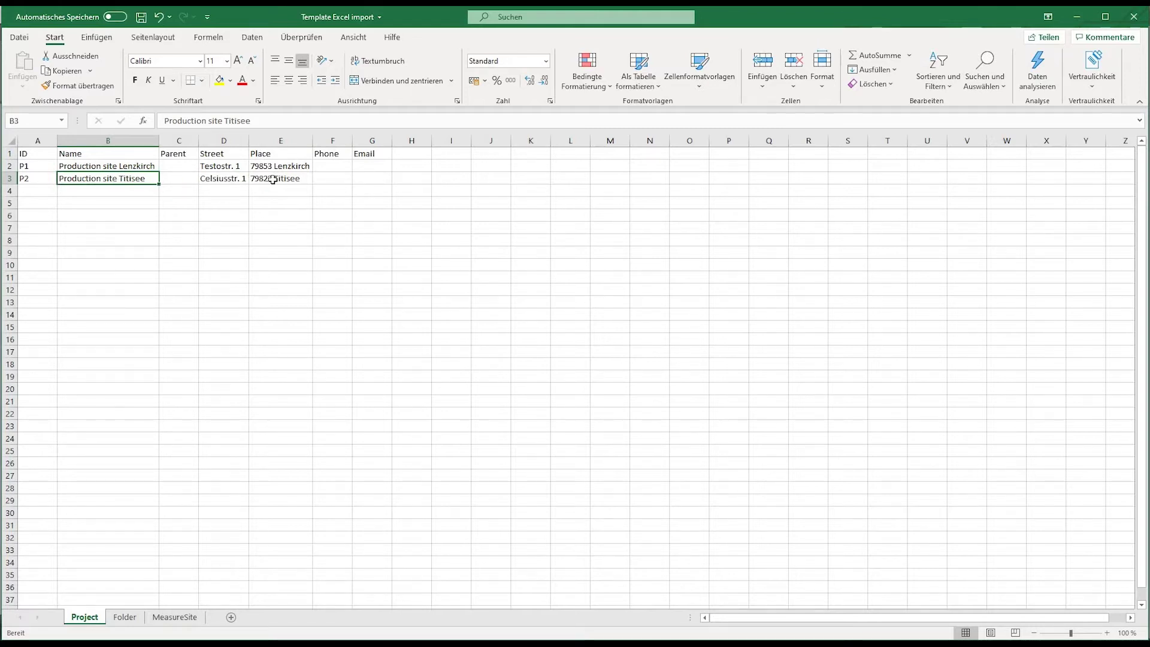
Clear the example folder entry from row 2 of the Folder sheet.
left_click(128, 622)
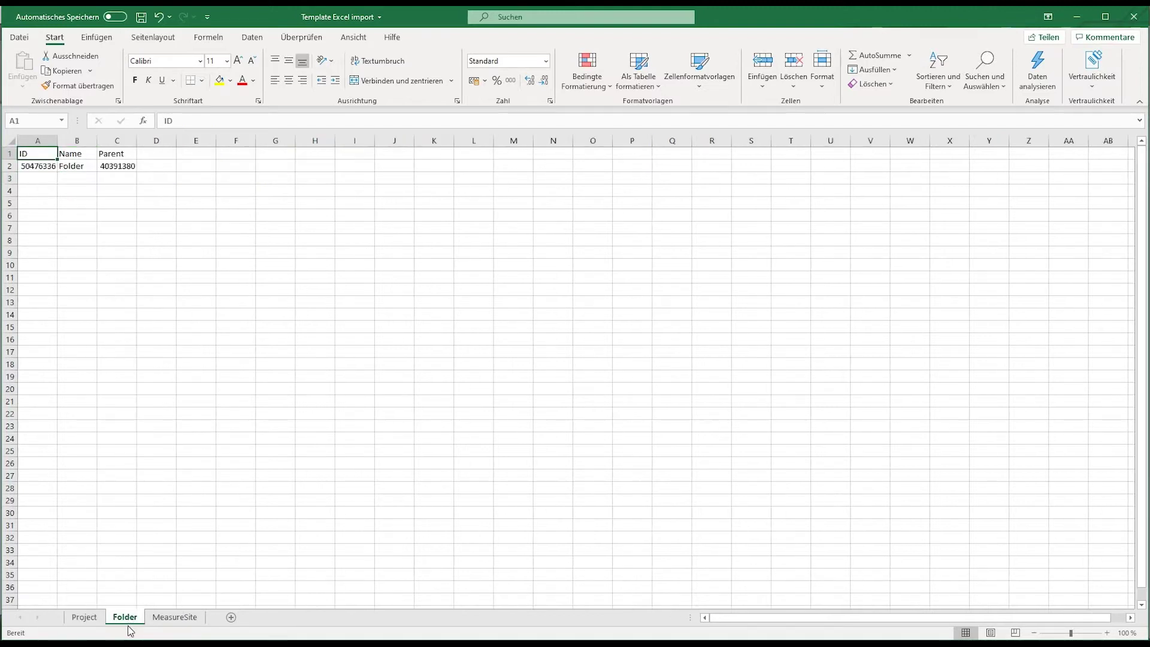
left_click(5, 167)
key("Delete")
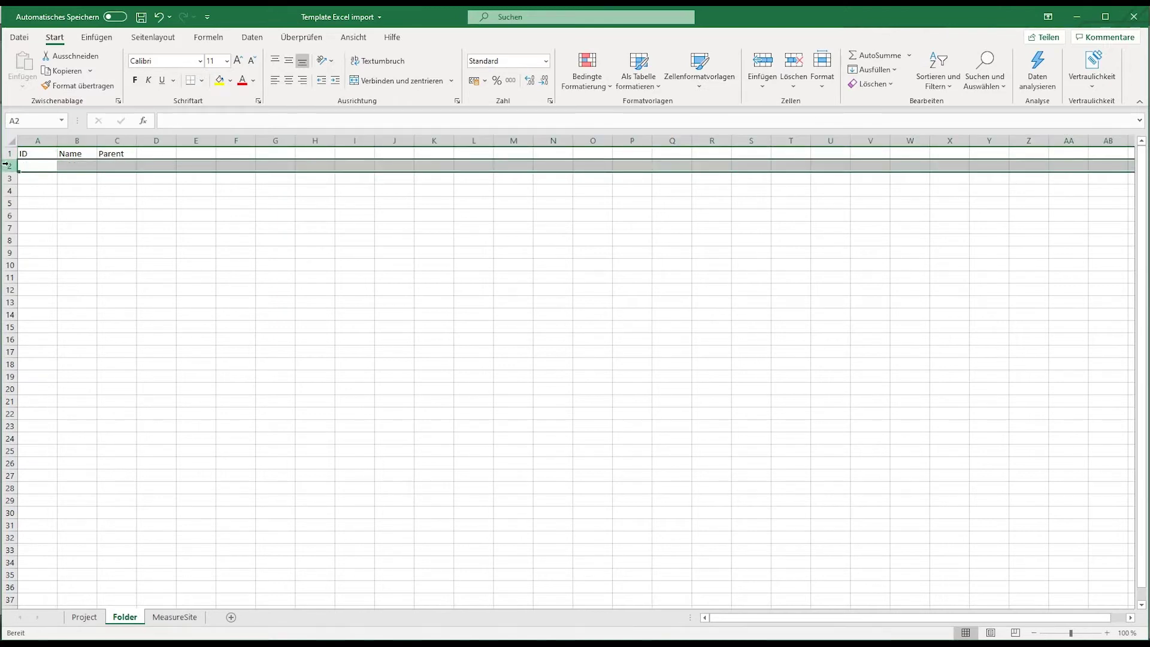
Enter folder ID F1 and paste the names Production, Serverroom, Flue gas analyser production, Probe production and Thermal imager production from B2 down.
left_click(35, 166)
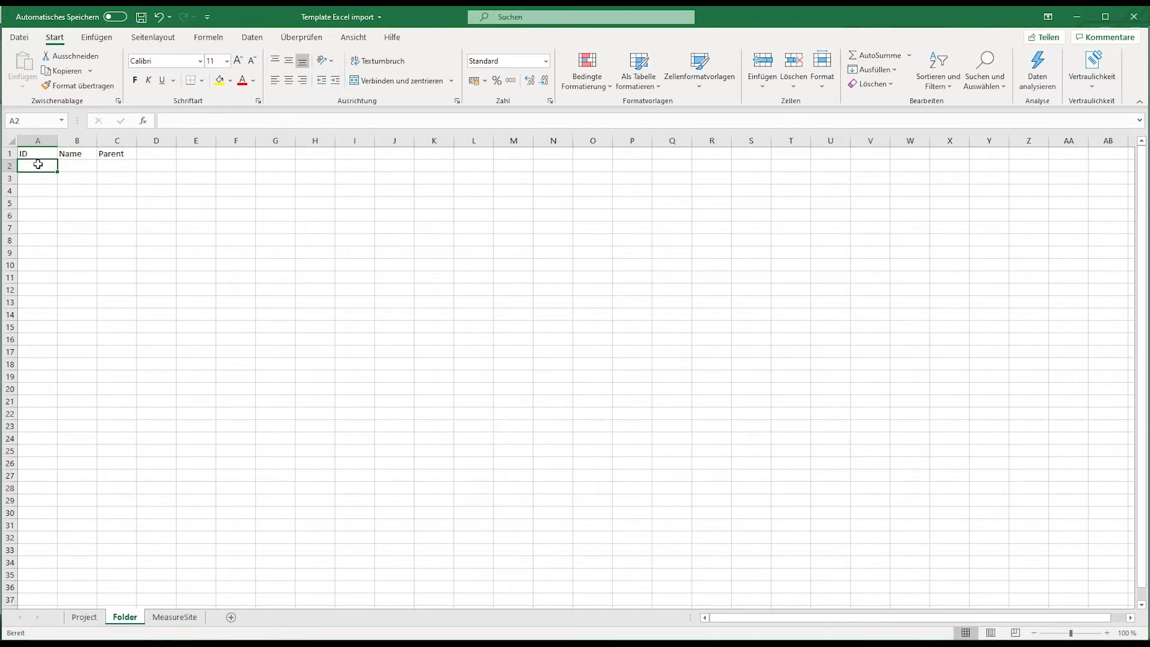
type("F1")
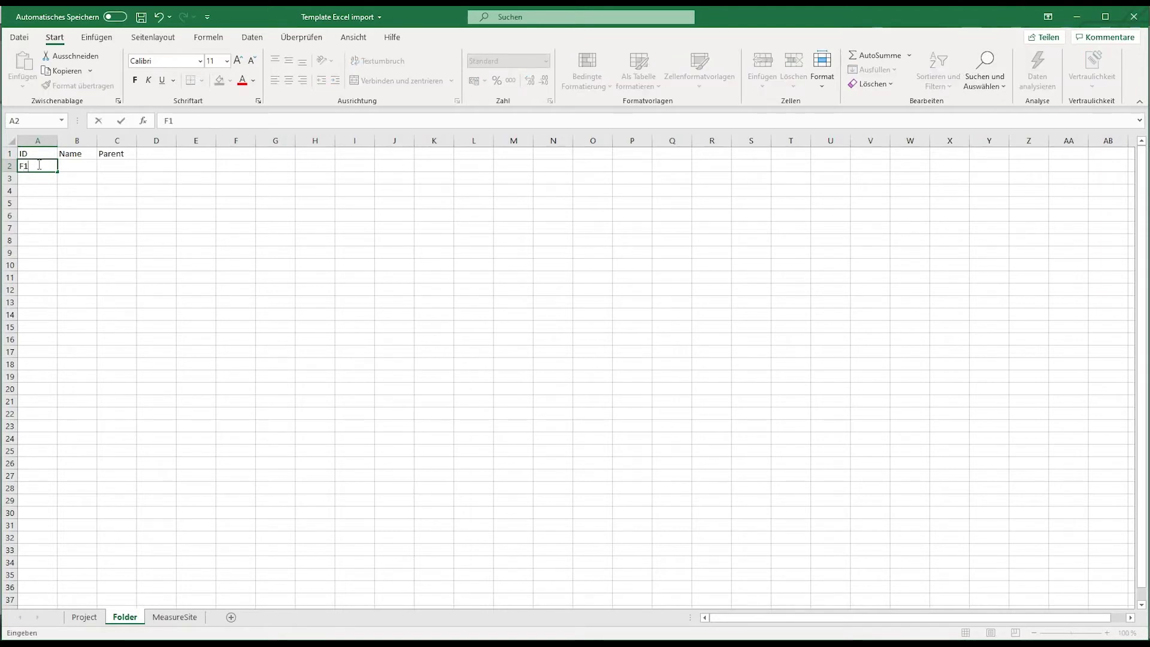
key("Tab")
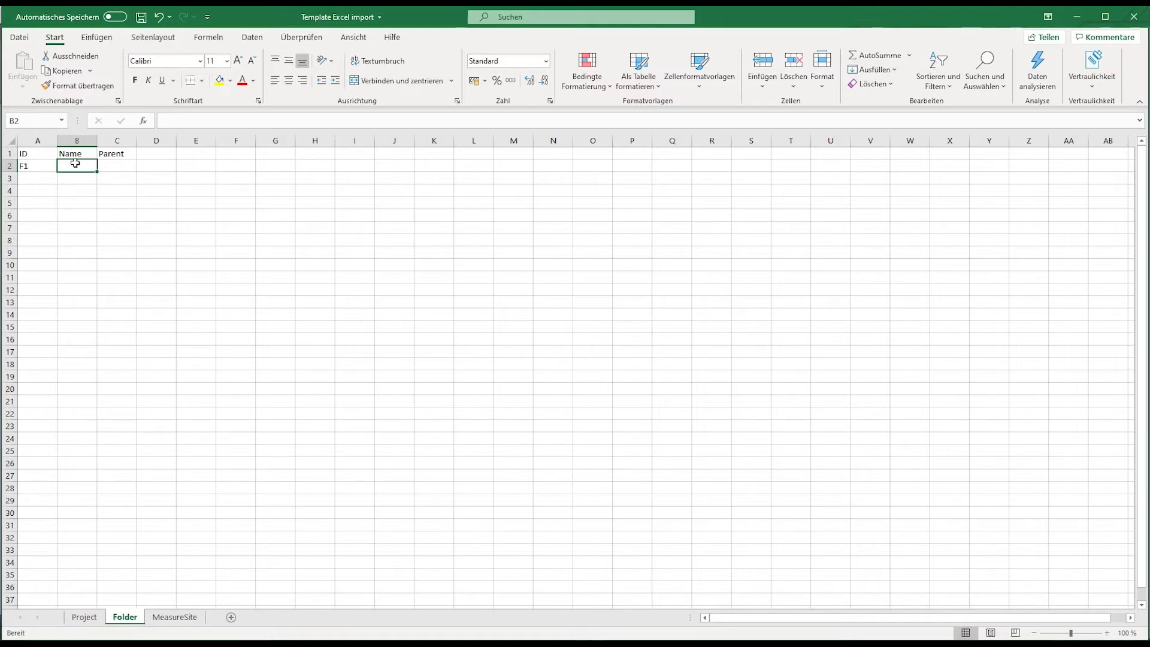
key("ctrl+v")
Number the remaining folders F2 to F5 in the ID column by continuing the series down to row 6.
left_click(44, 179)
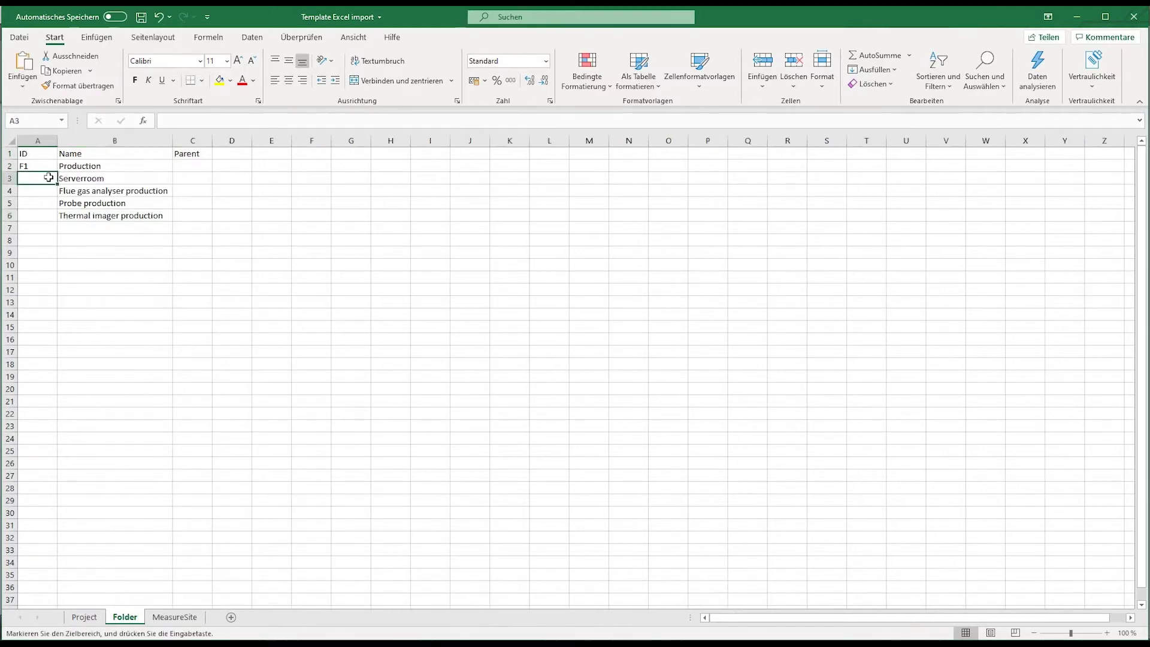
type("F2")
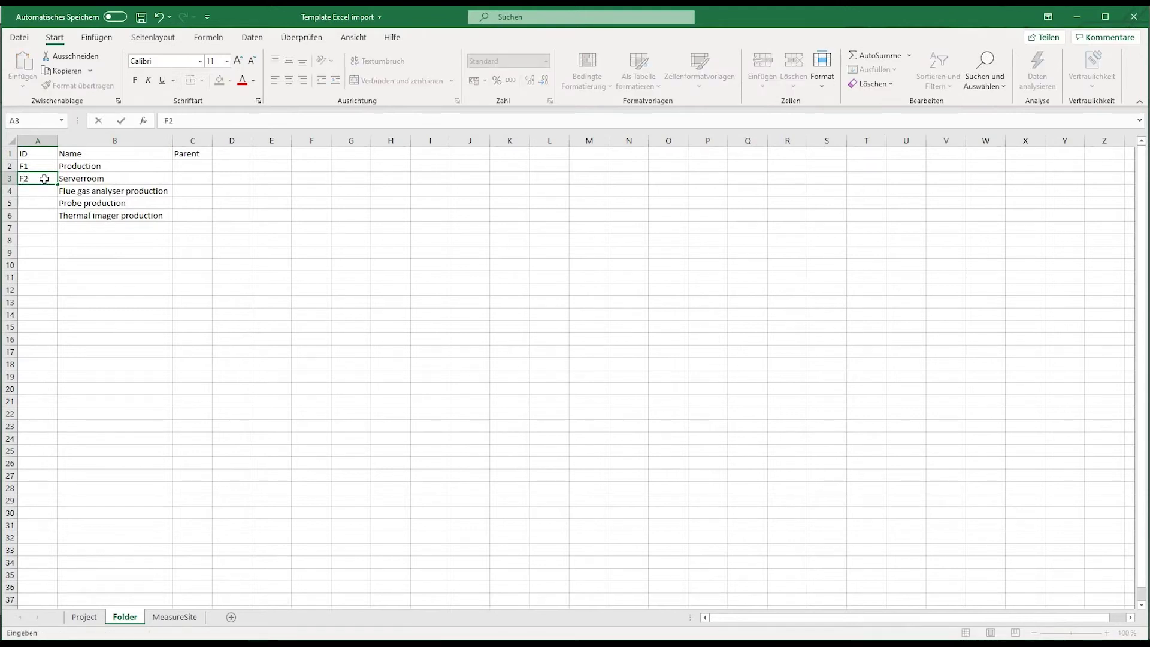
key("Return")
left_click_drag(45, 166, 54, 222)
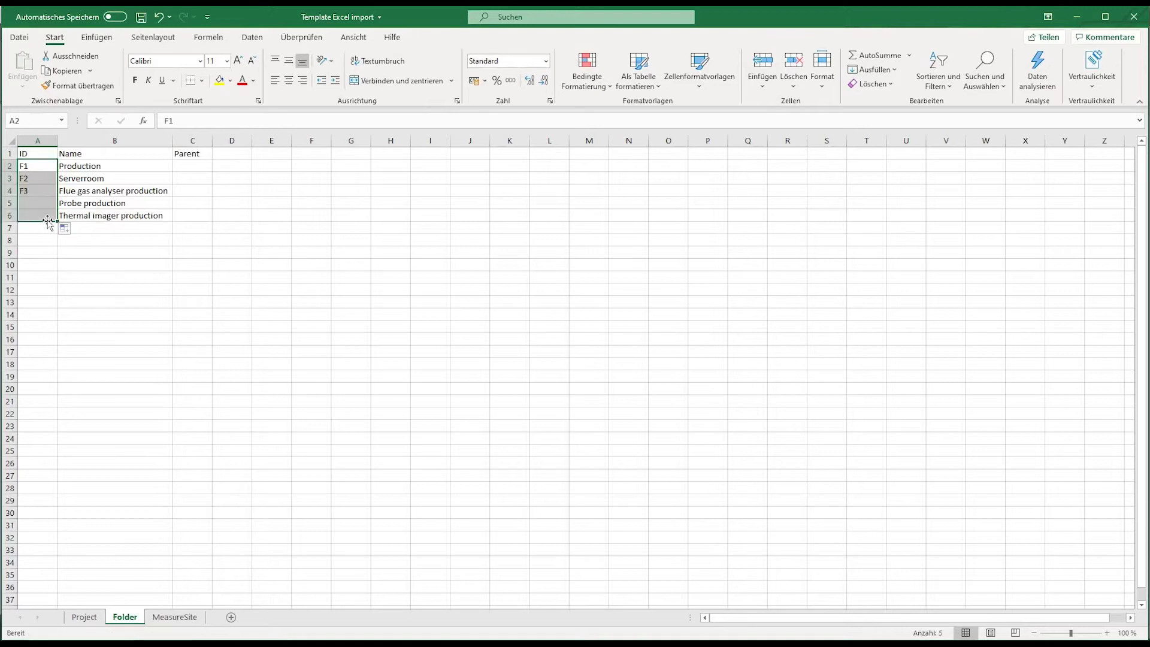
left_click(119, 168)
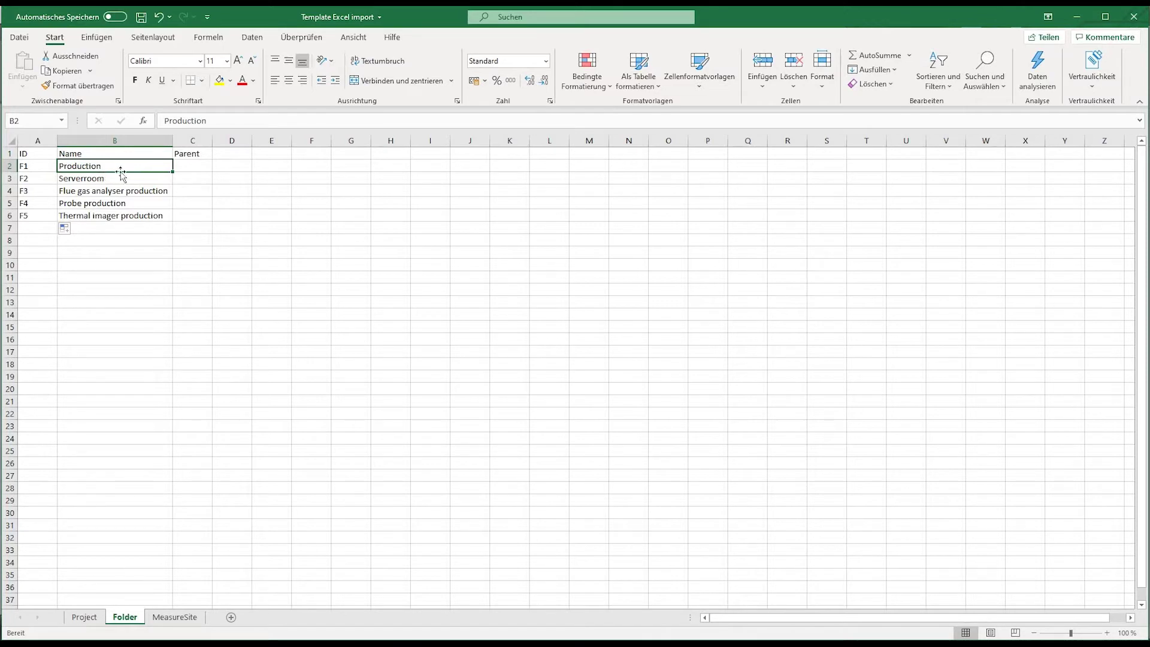
Copy the Lenzkirch project's ID P1 from the Project sheet into the Production folder's Parent cell C2.
left_click(189, 154)
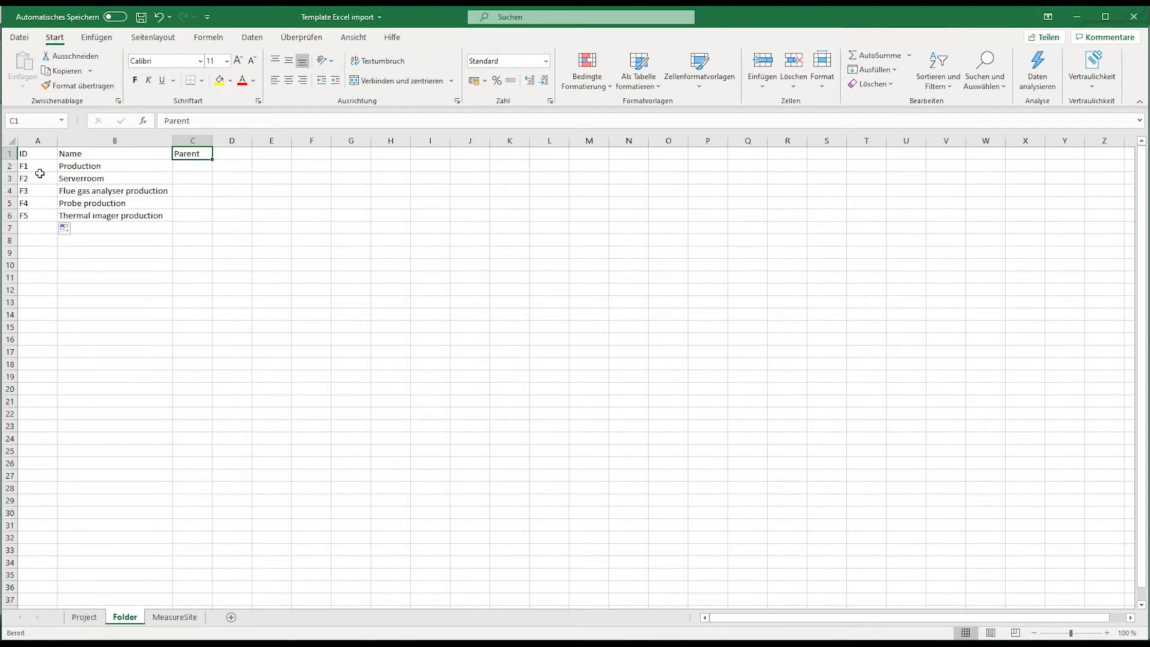
left_click(85, 166)
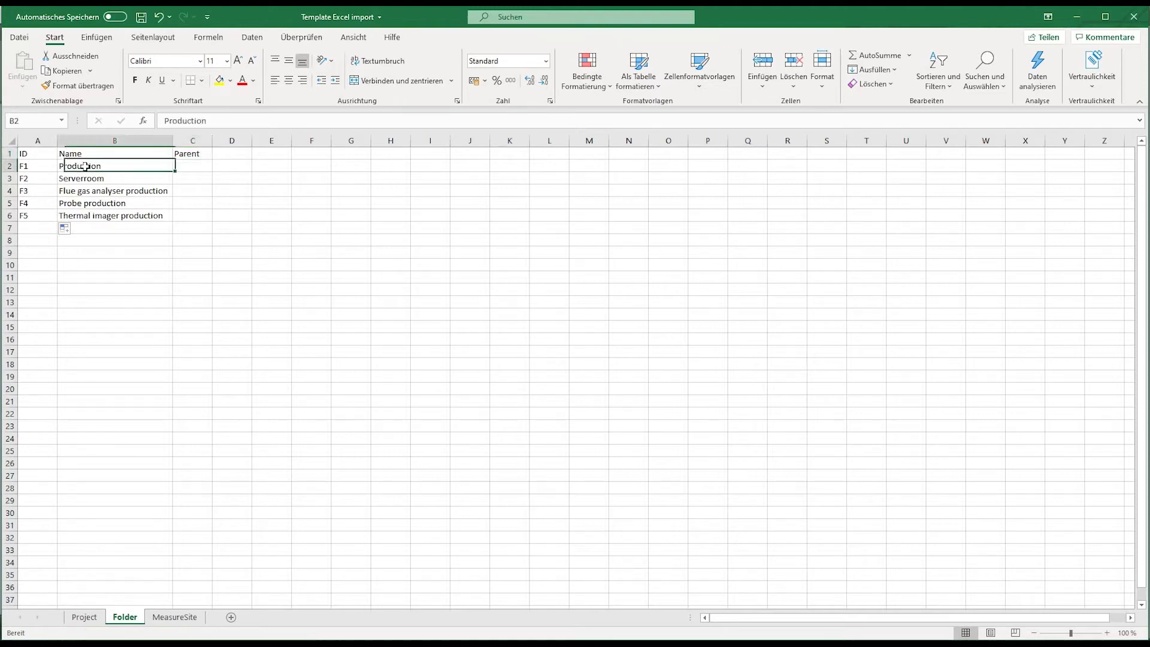
left_click(85, 617)
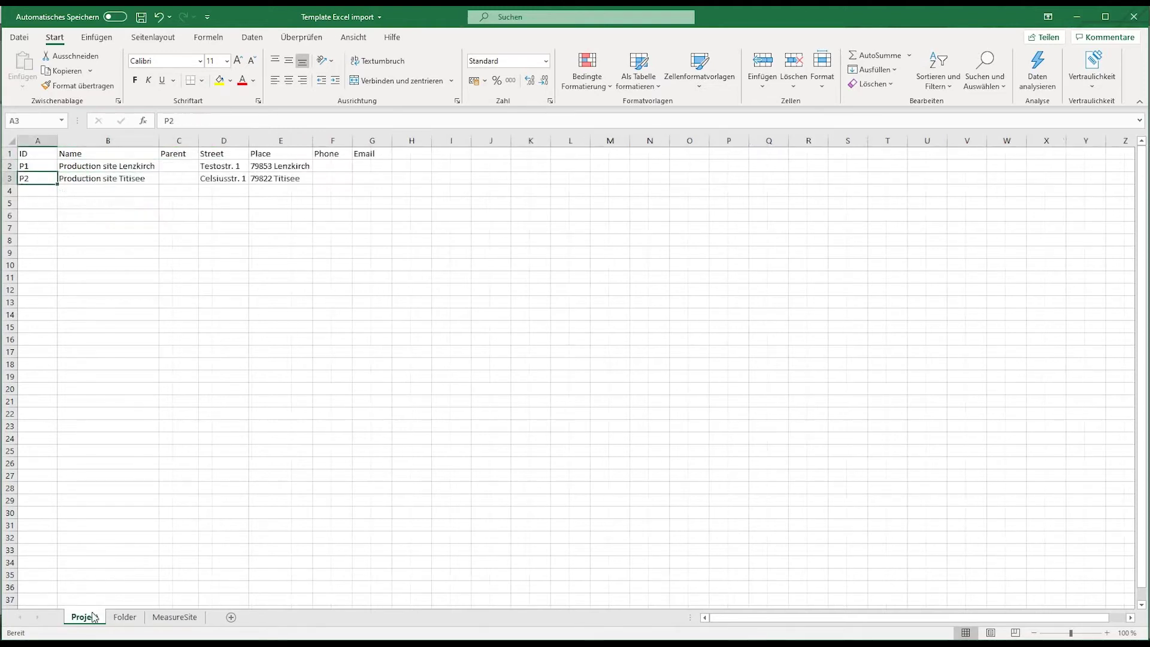
left_click(115, 169)
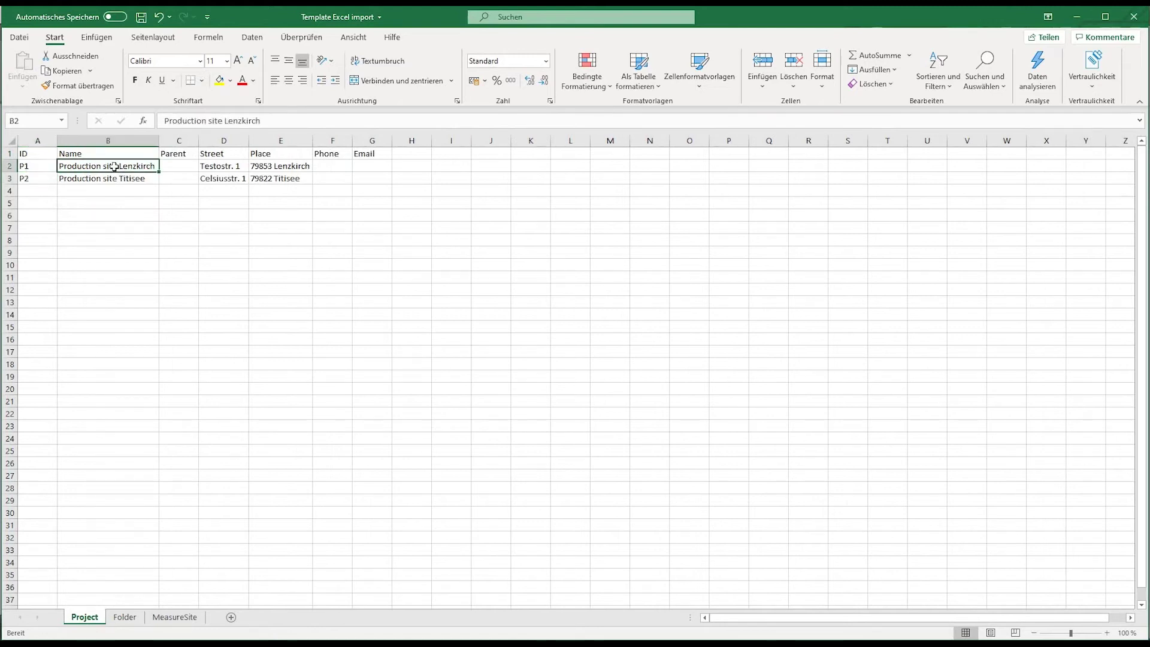
left_click(42, 165)
key("ctrl+c")
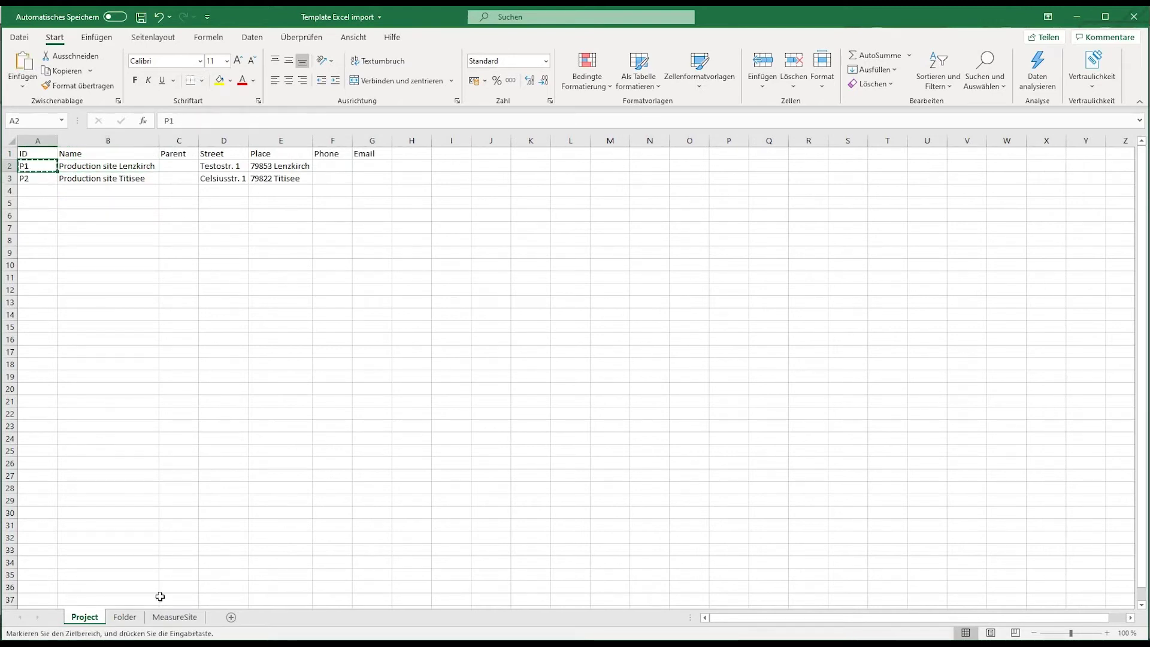
left_click(124, 617)
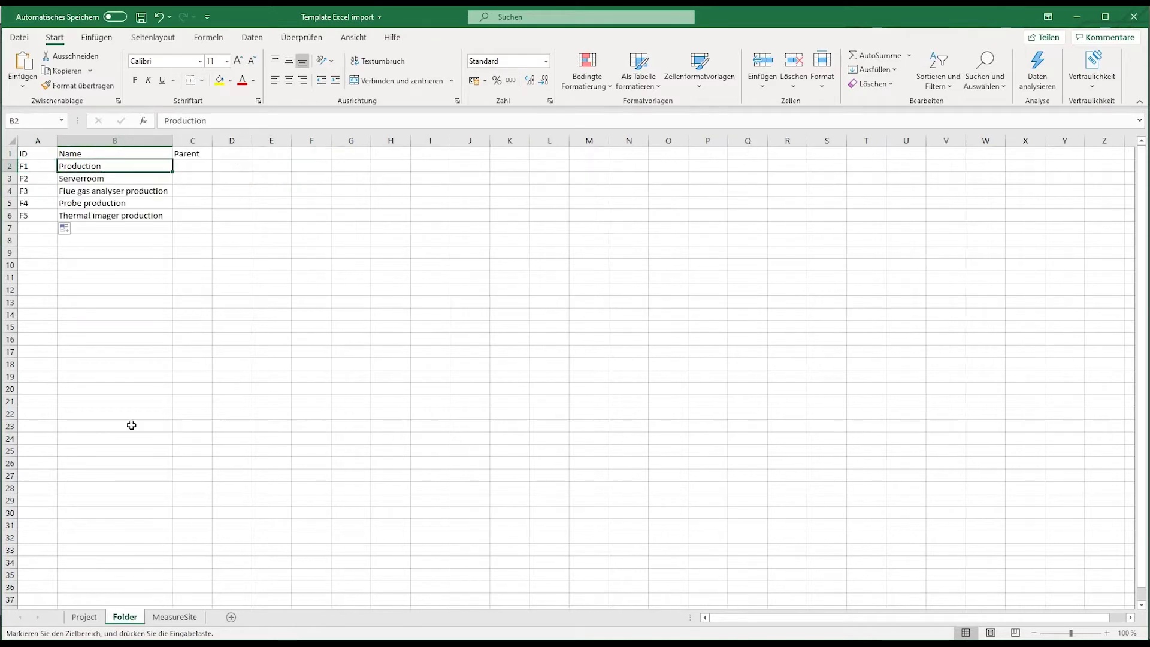
left_click(198, 167)
key("ctrl+v")
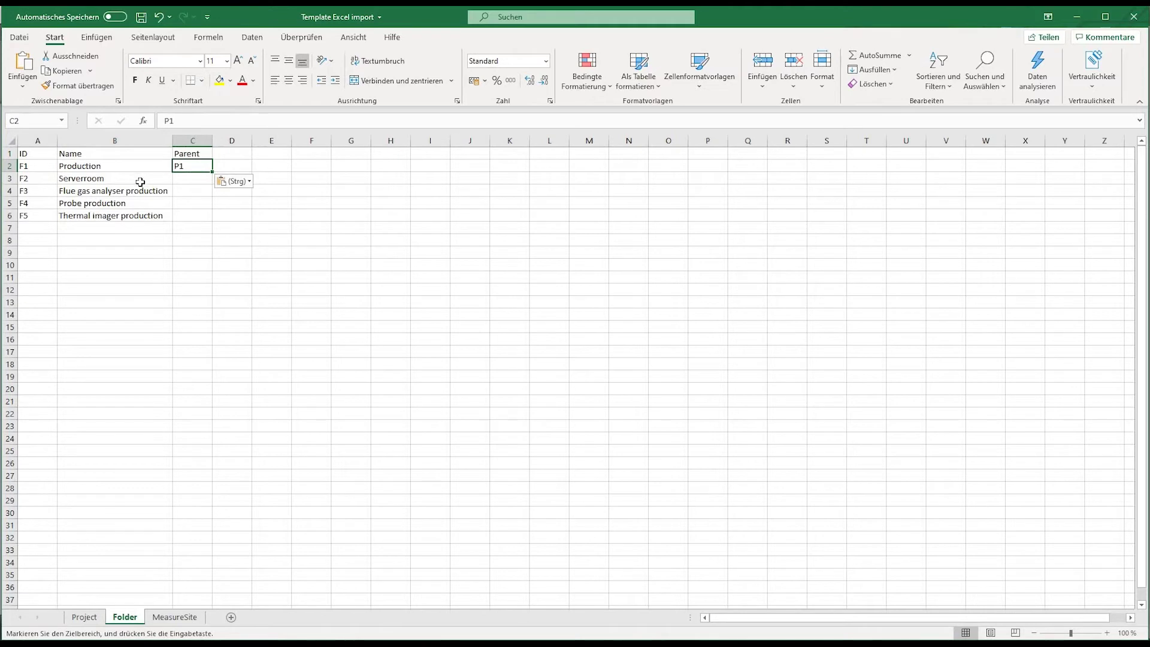
left_click(140, 216)
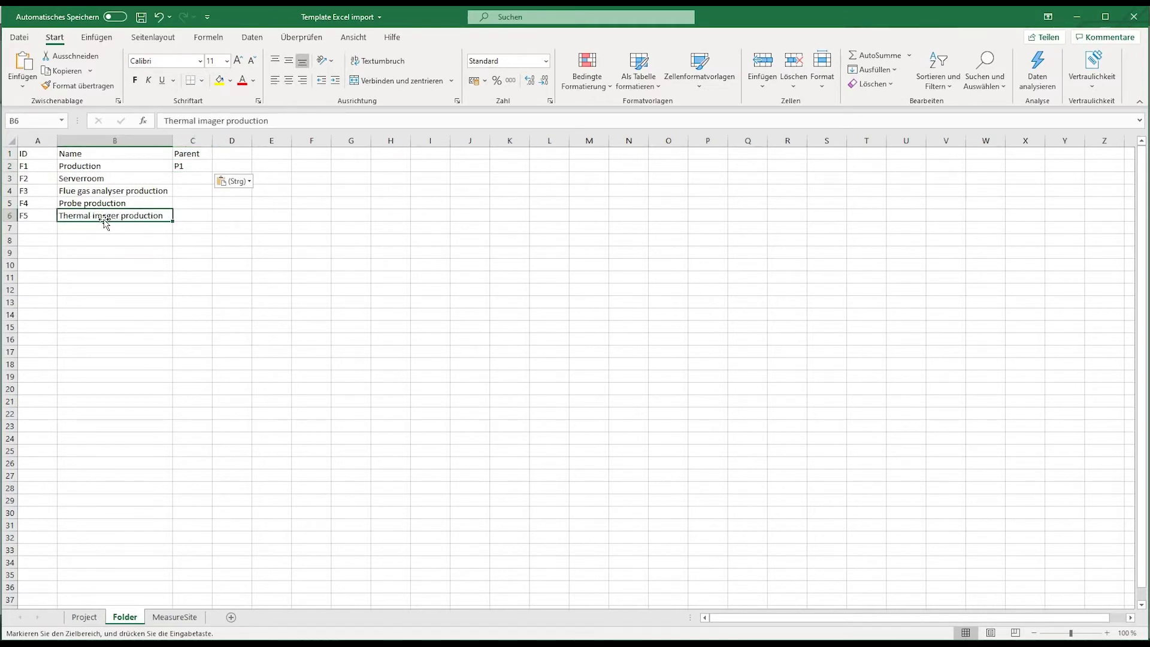
Copy the Titisee project's ID P2 into the Thermal imager production folder's Parent cell C6 and fill C3 to C5 with P1, F1 and F2.
left_click(84, 616)
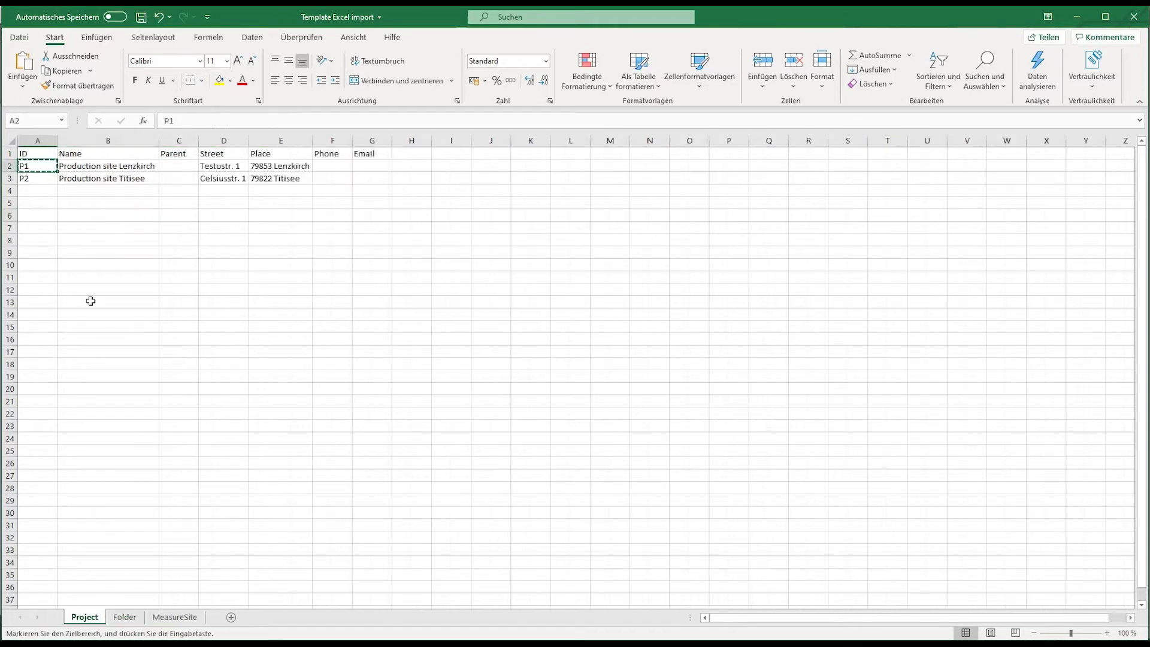
left_click(42, 177)
key("ctrl+c")
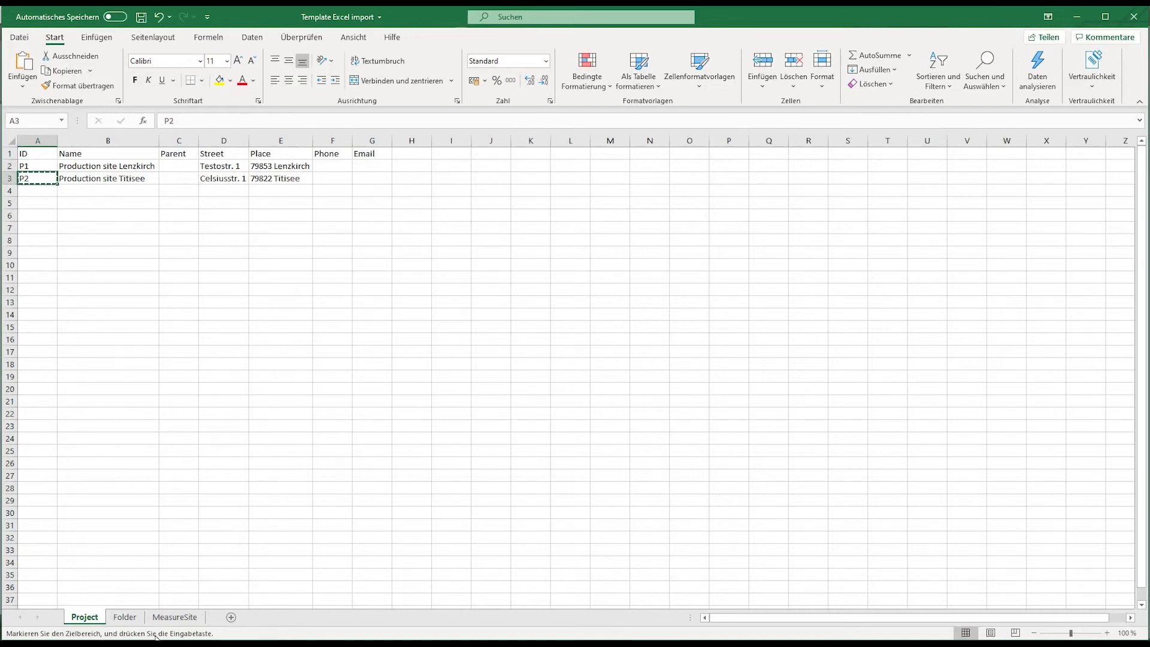
left_click(132, 617)
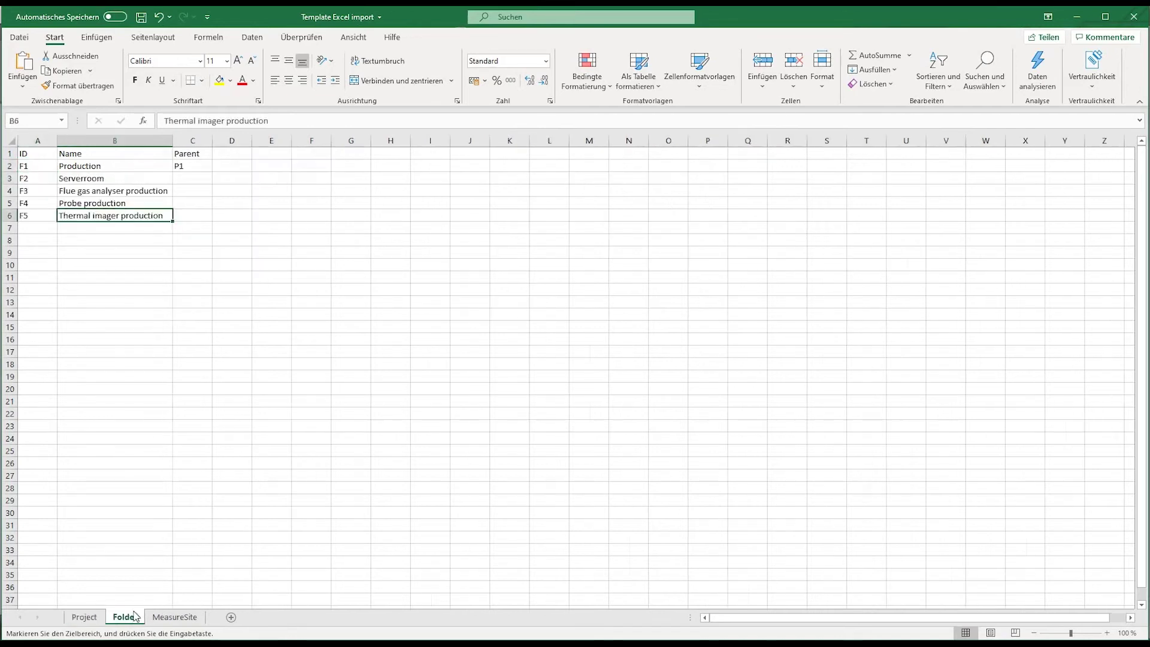
left_click(199, 218)
key("ctrl+v")
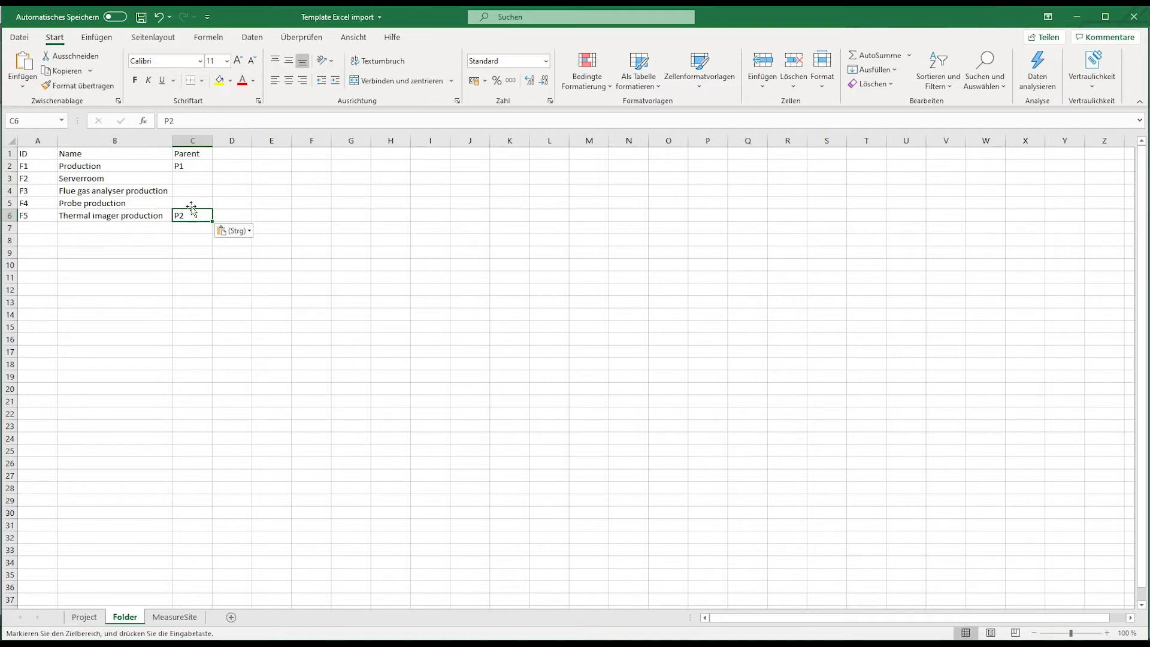
left_click(196, 177)
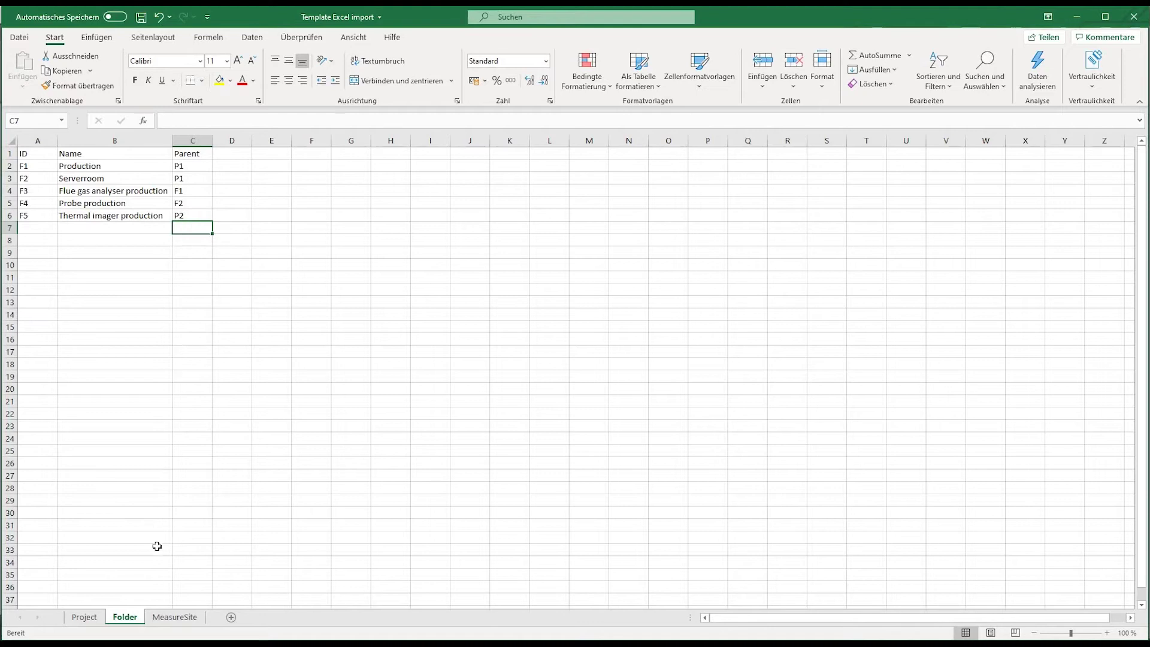
Clear the example measurement site entry from row 2 of the MeasureSite sheet.
left_click(182, 620)
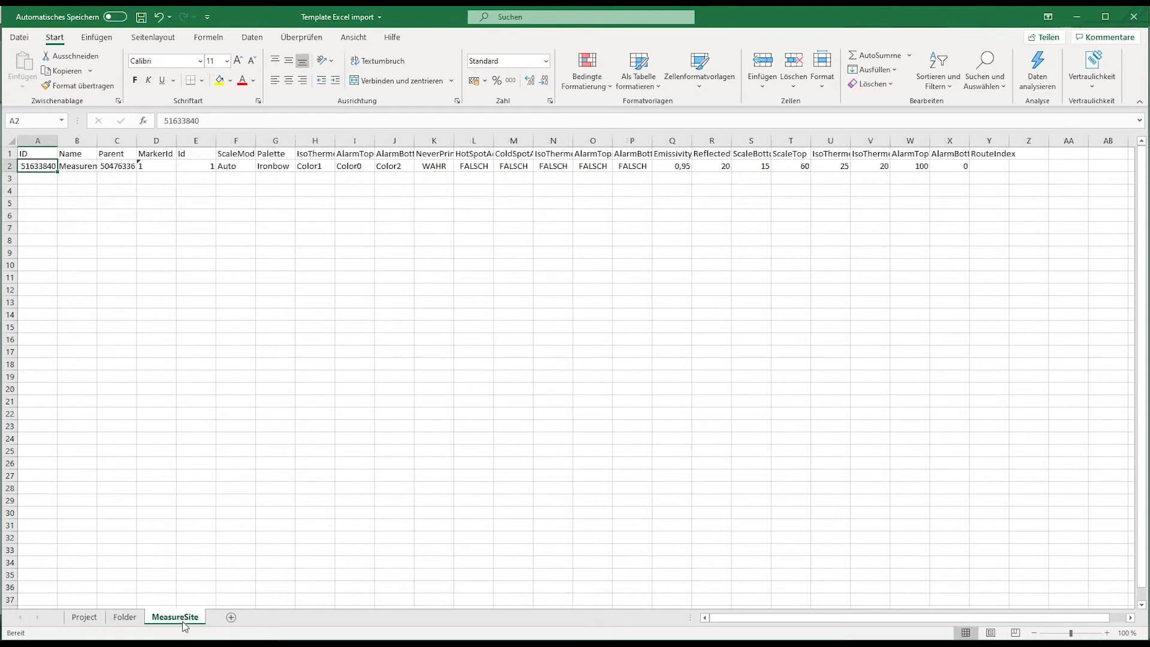
left_click(8, 166)
key("Delete")
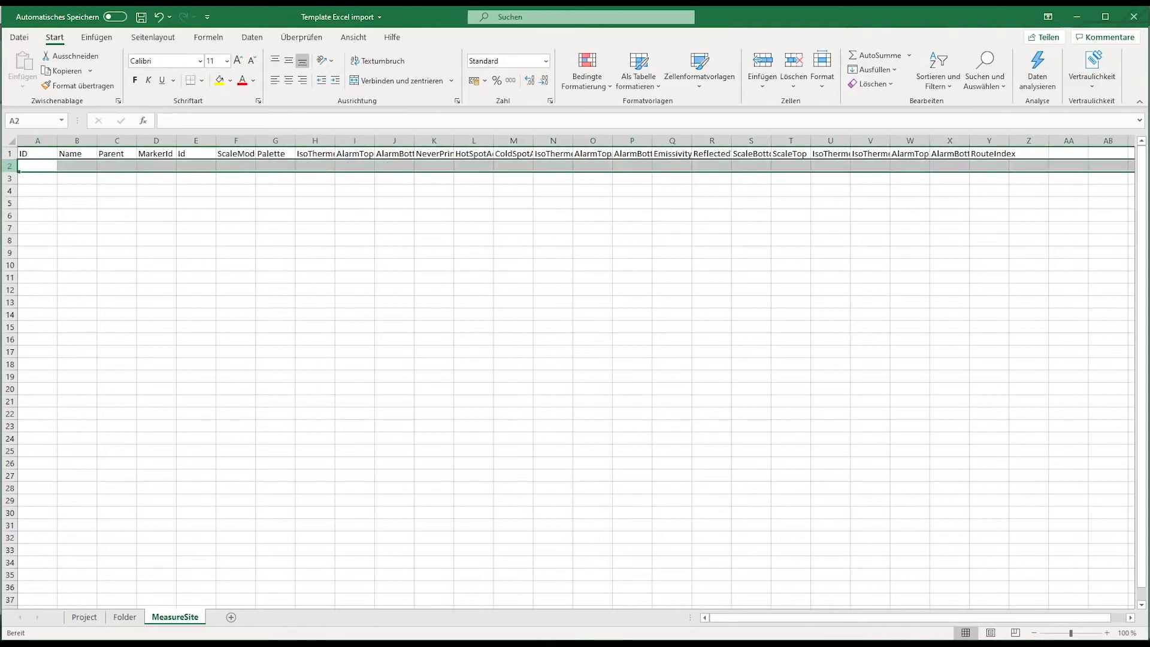
Paste the measurement site IDs MS1 to MS35 with their switch cabinet and rack names from cell A2 down.
left_click(39, 167)
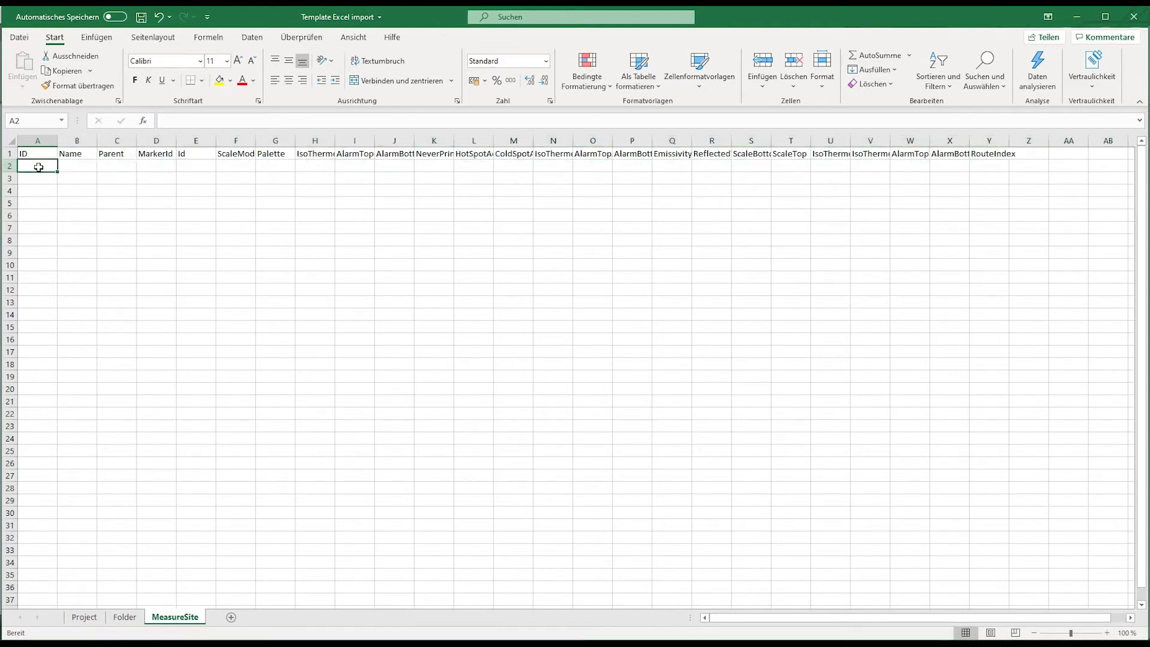
key("ctrl+v")
left_click(103, 155)
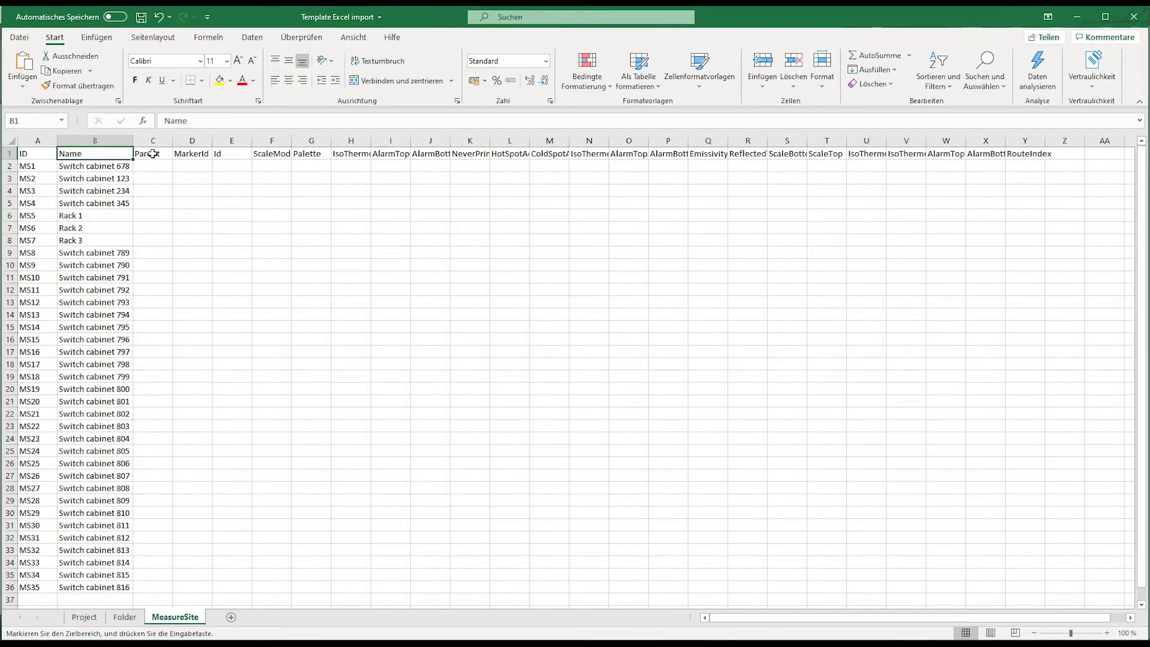
Copy folder ID F3 into Switch cabinet 678's Parent cell C2 and fill C3:C5 with F1, C6:C8 with F2 and C9:C36 with F5.
left_click(154, 154)
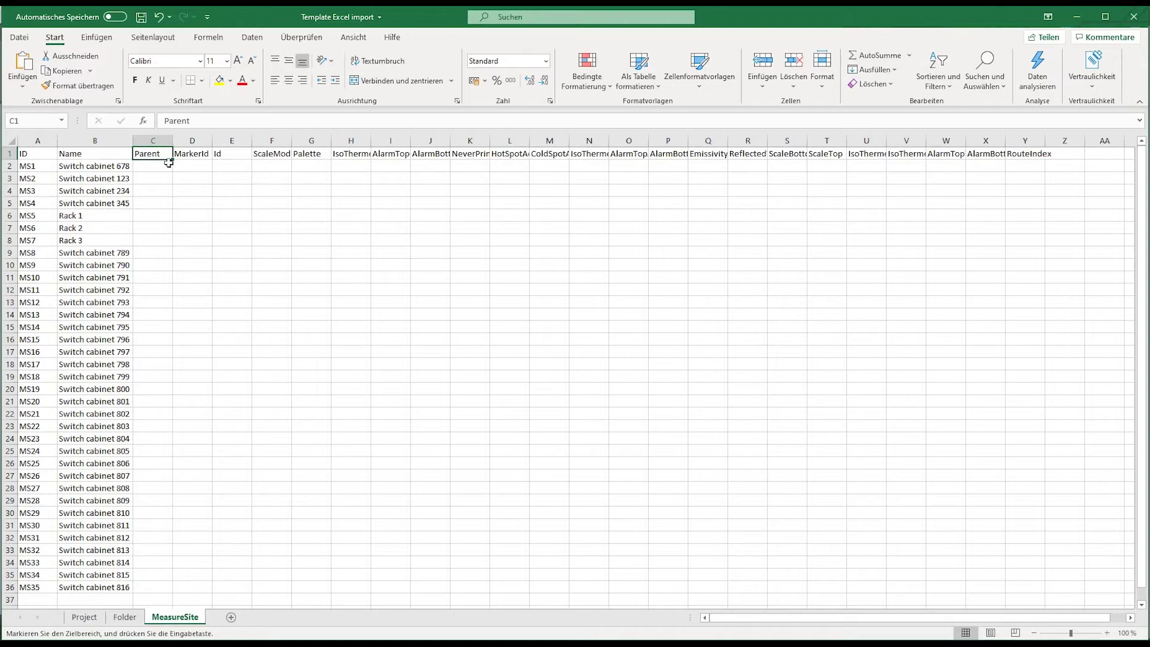
left_click(111, 167)
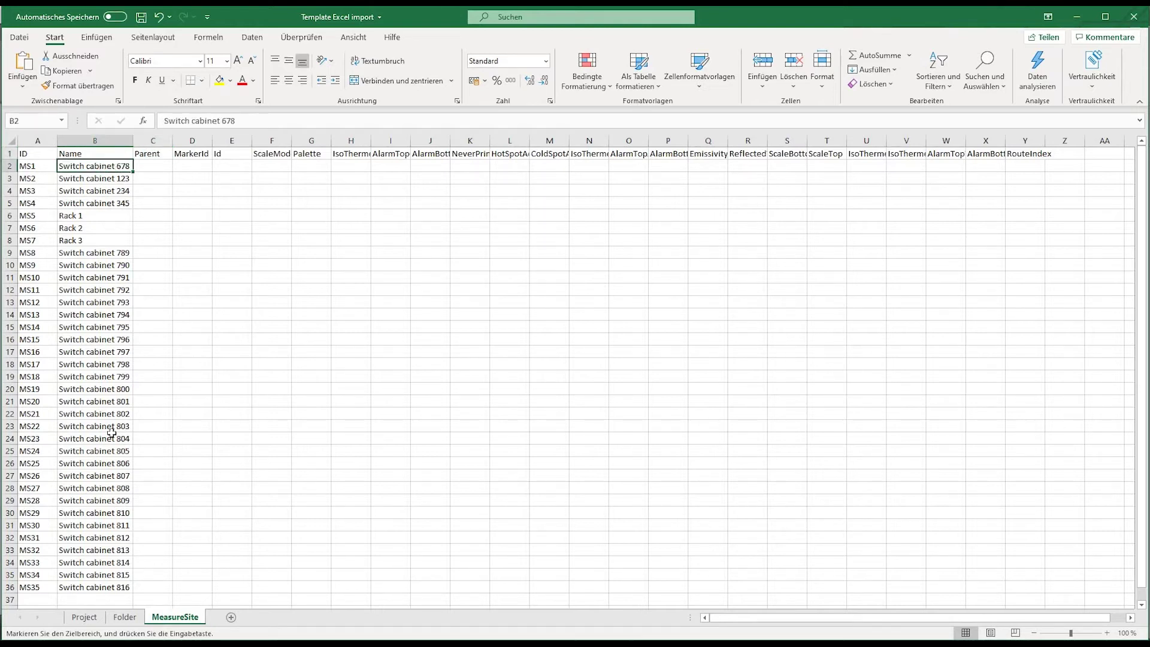
left_click(125, 617)
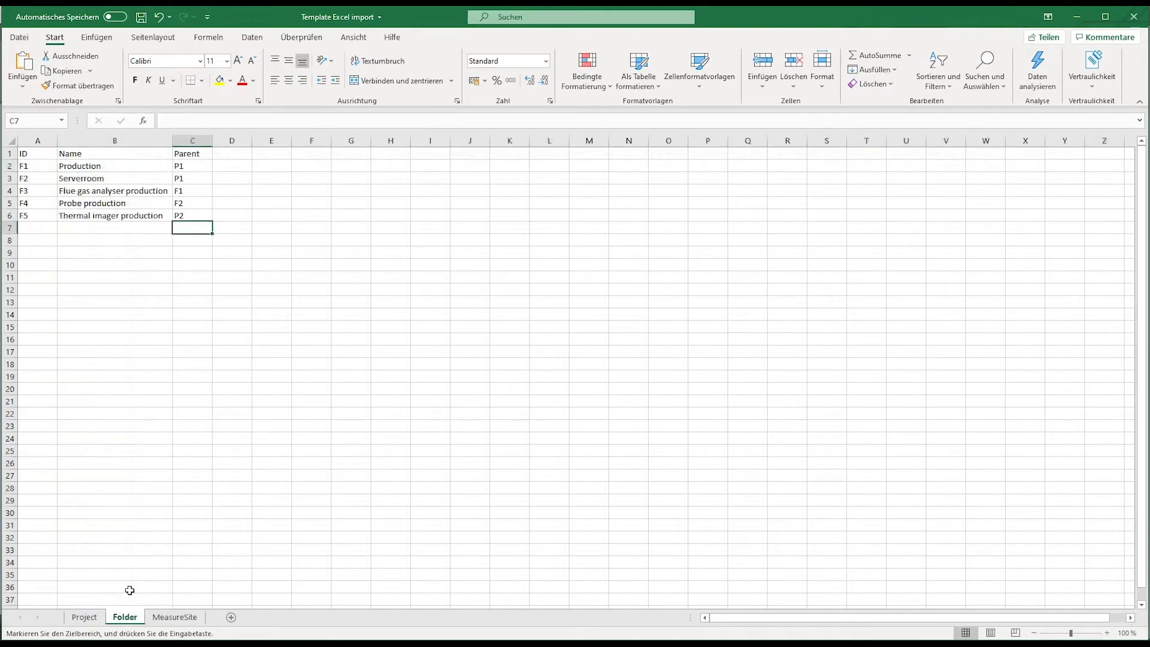
left_click(106, 190)
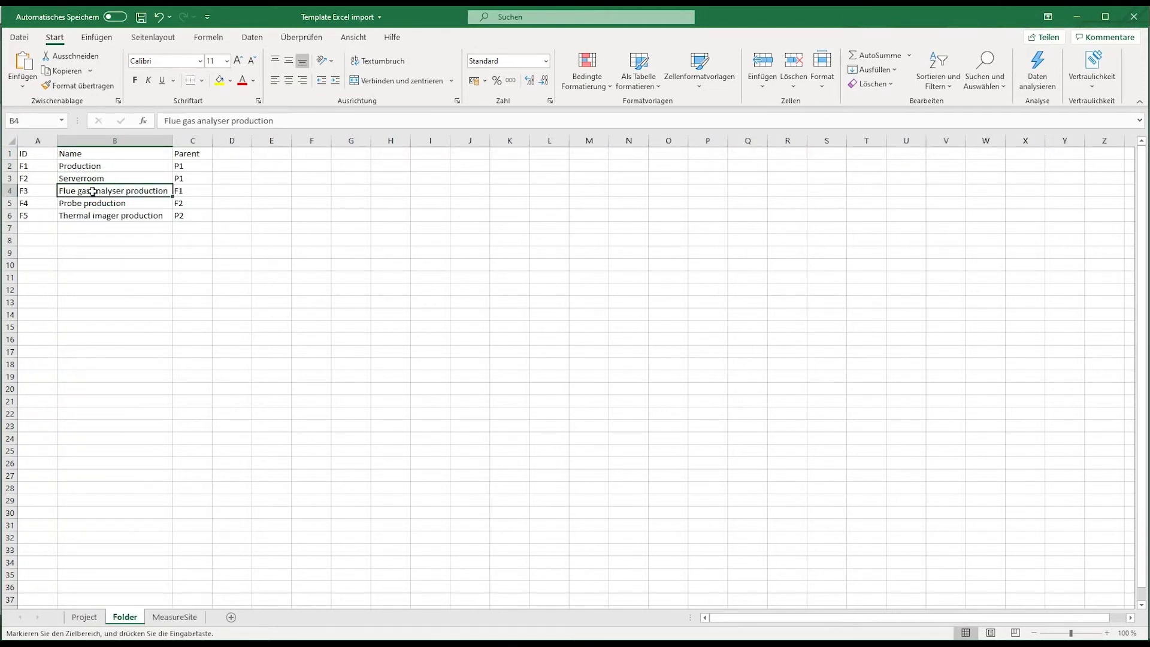
left_click(36, 190)
key("ctrl+c")
left_click(175, 617)
left_click(154, 165)
key("ctrl+v")
key("ctrl+Home")
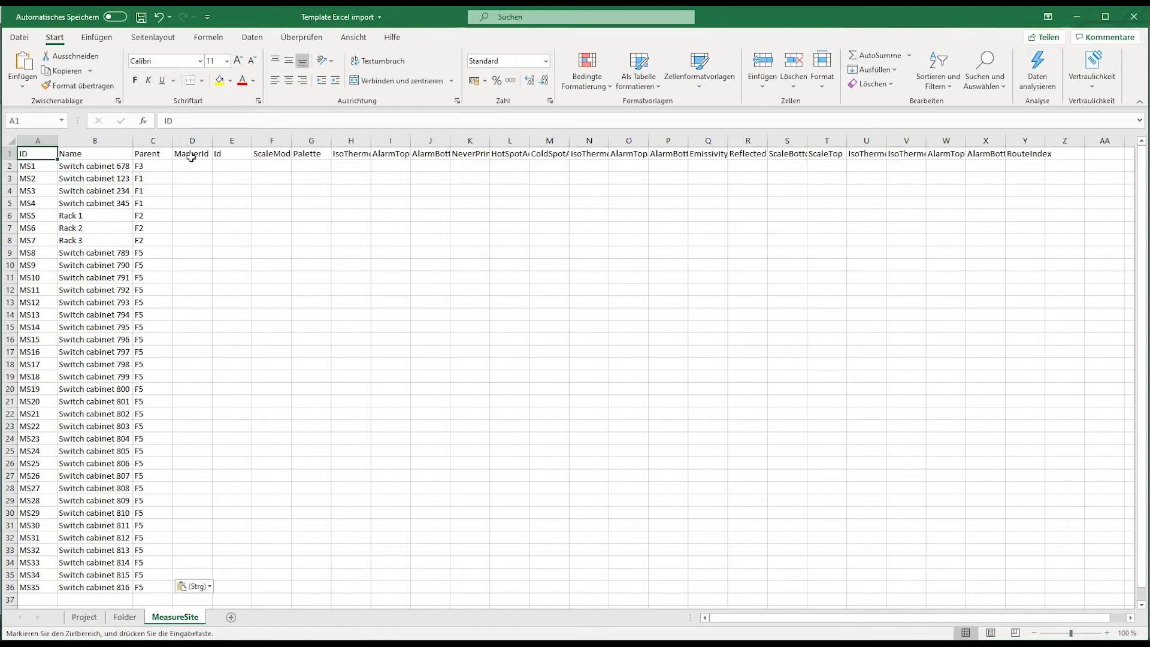
Fit the AlarmTopColor and AlarmTopActive columns to their headers and check the optional MeasureSite columns from MarkerId onward.
left_click(194, 157)
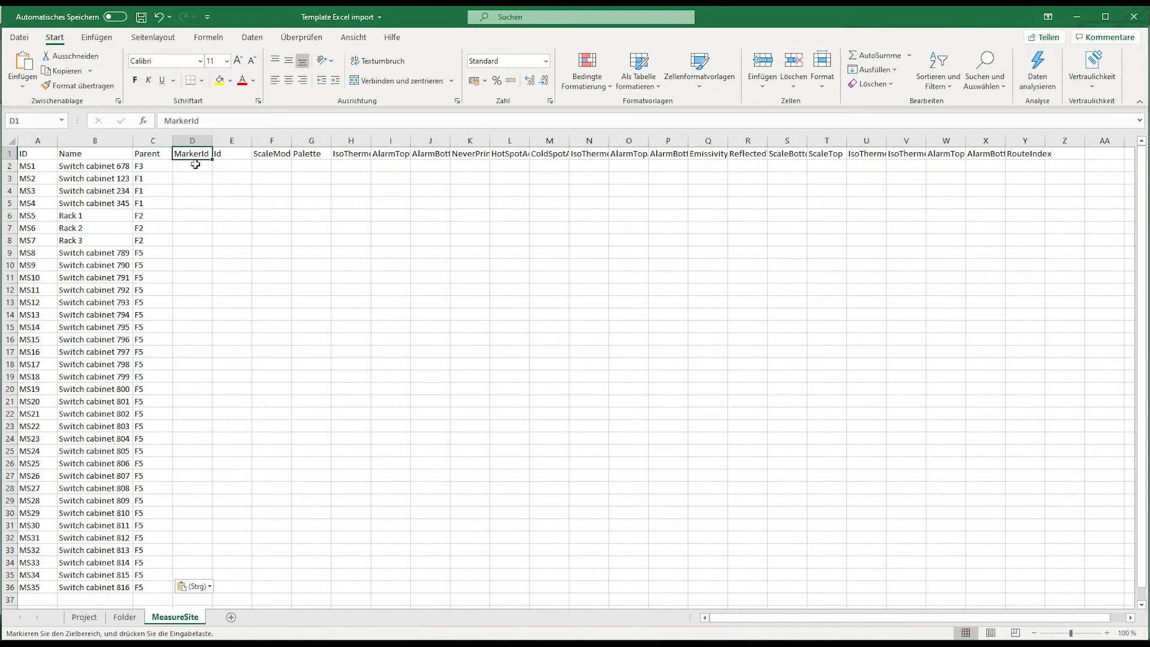
left_click(238, 156)
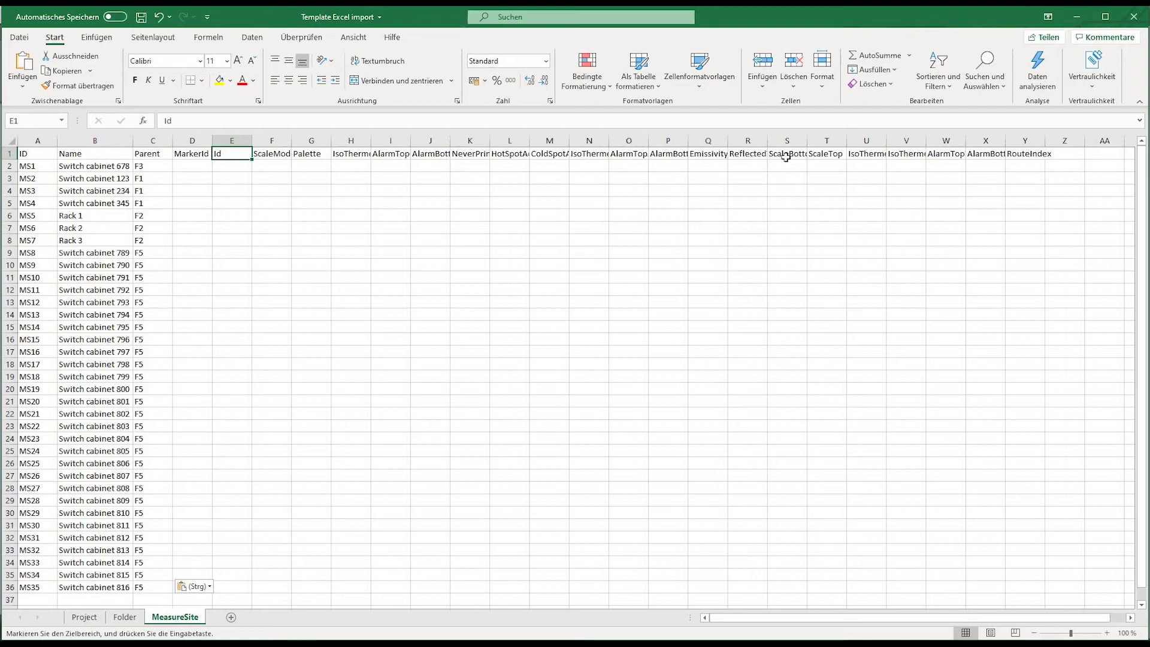
double_click(410, 141)
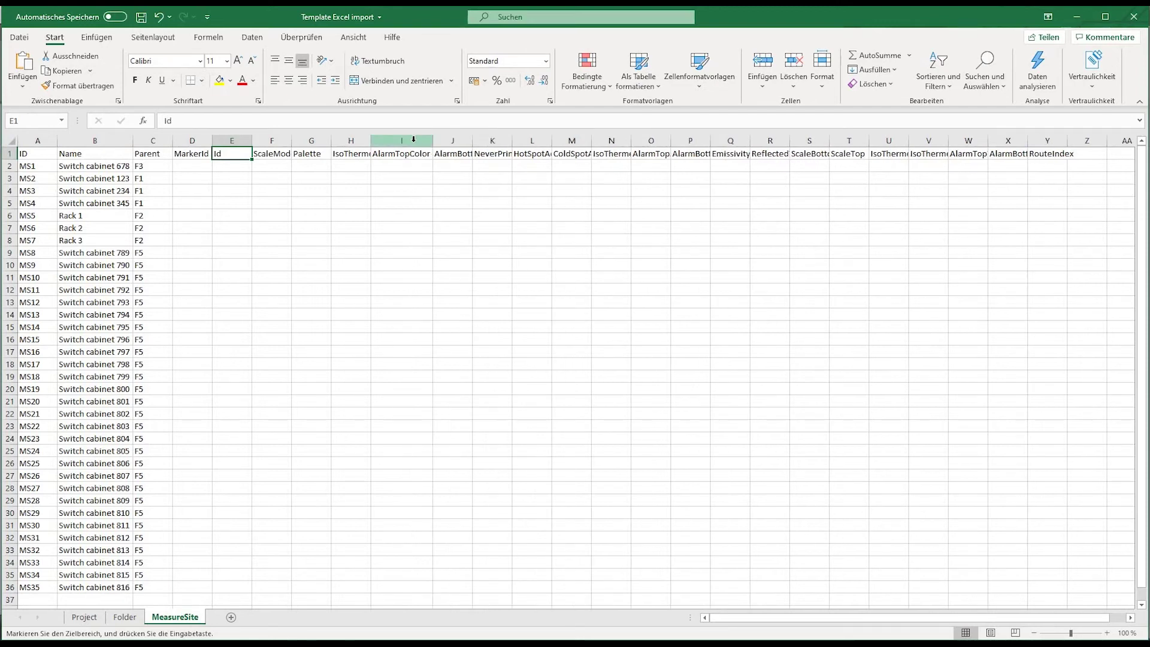
left_click(407, 156)
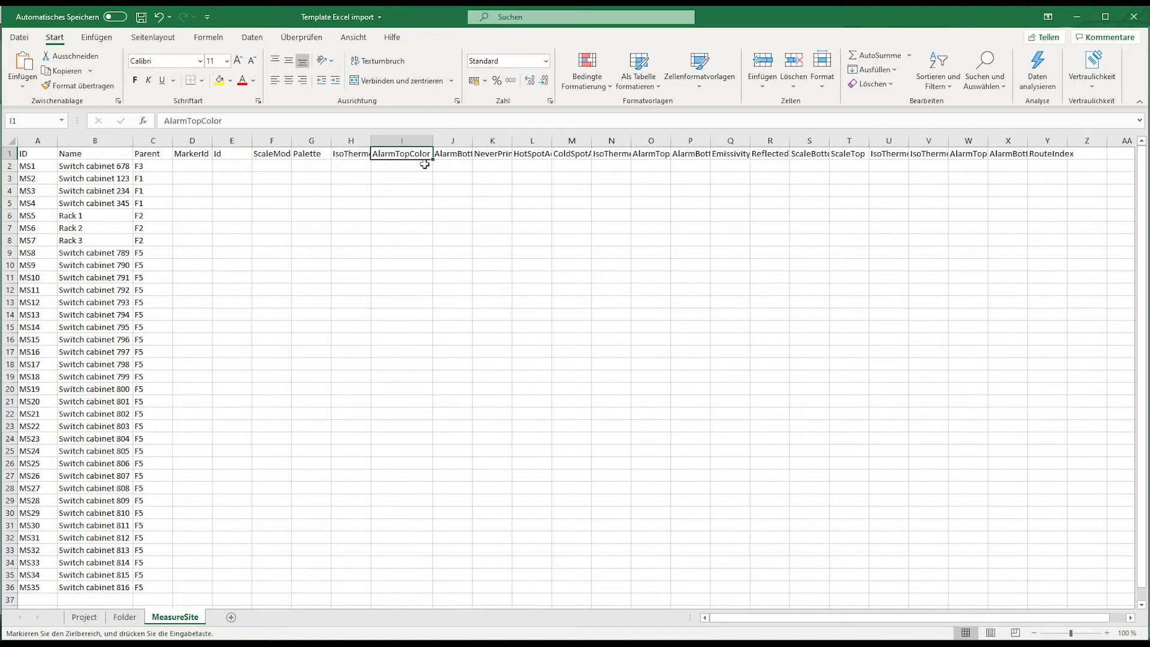
double_click(671, 141)
left_click(666, 154)
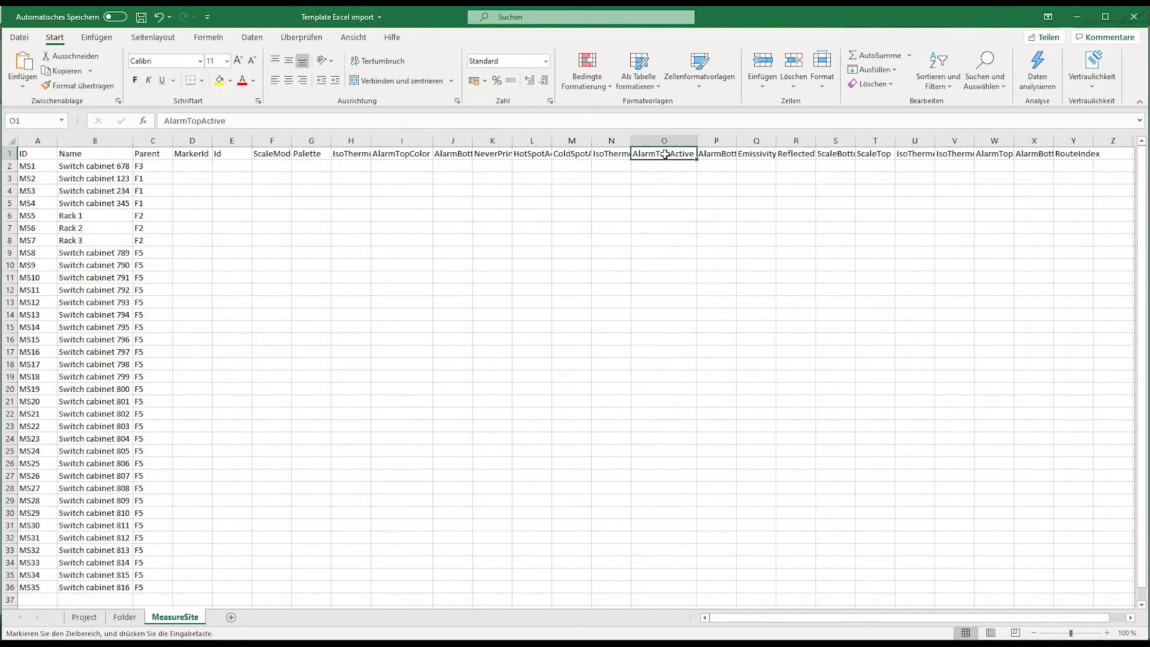
left_click(396, 154)
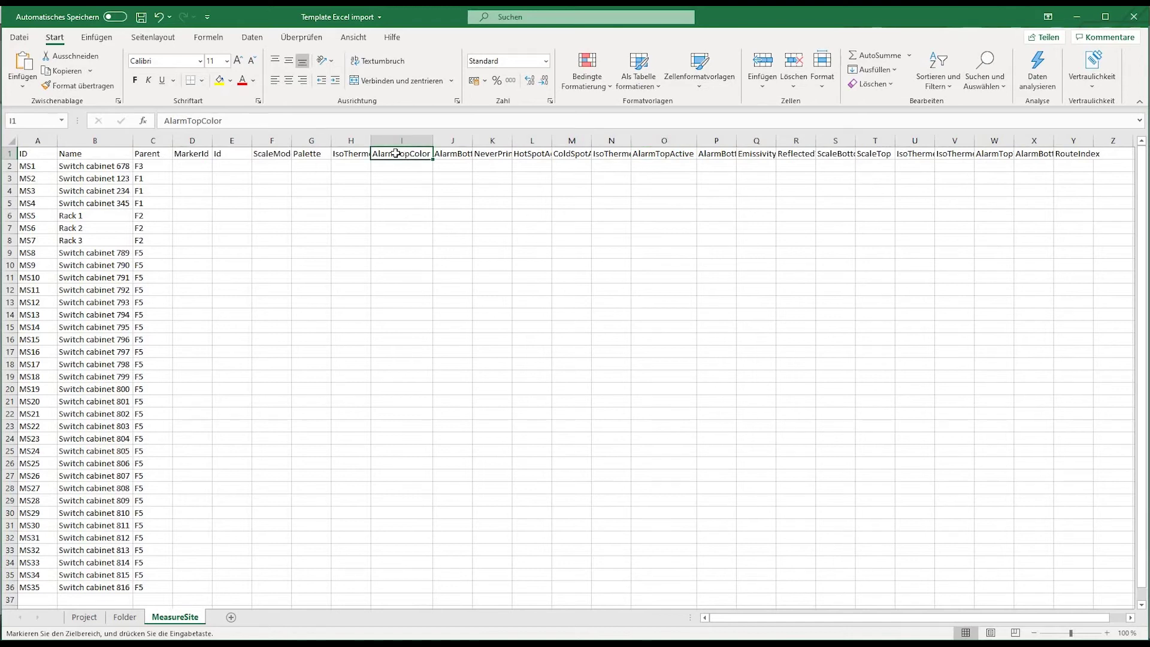
Save the workbook and import the file Template Excel import into the testo IRSoft archive.
left_click(140, 20)
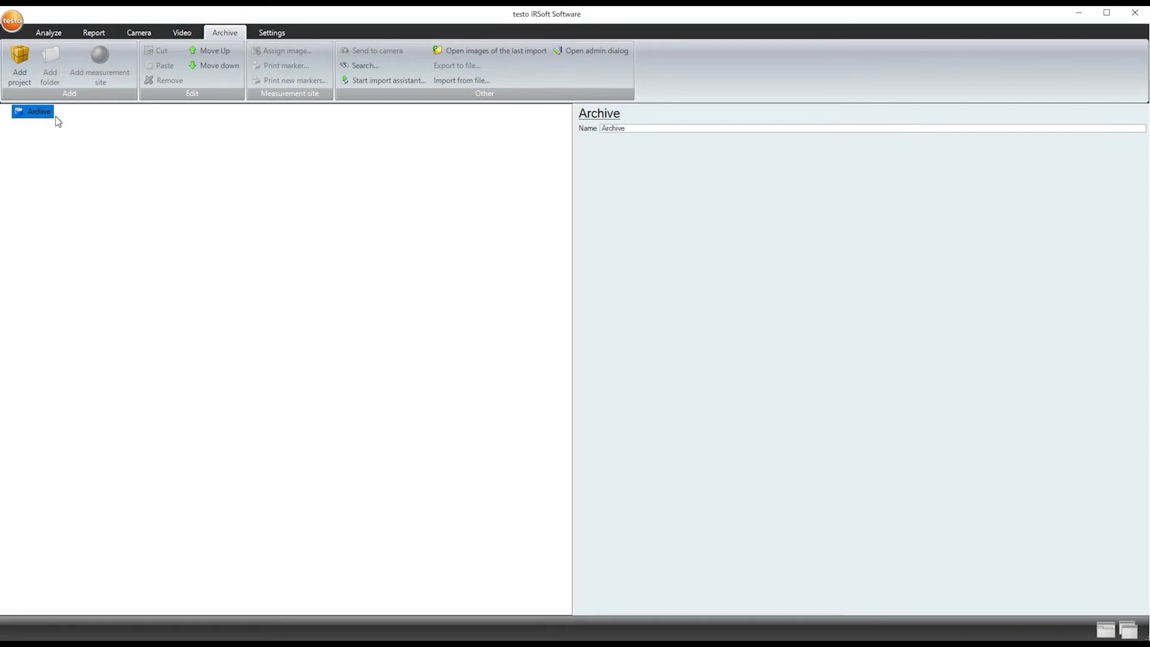
left_click(469, 80)
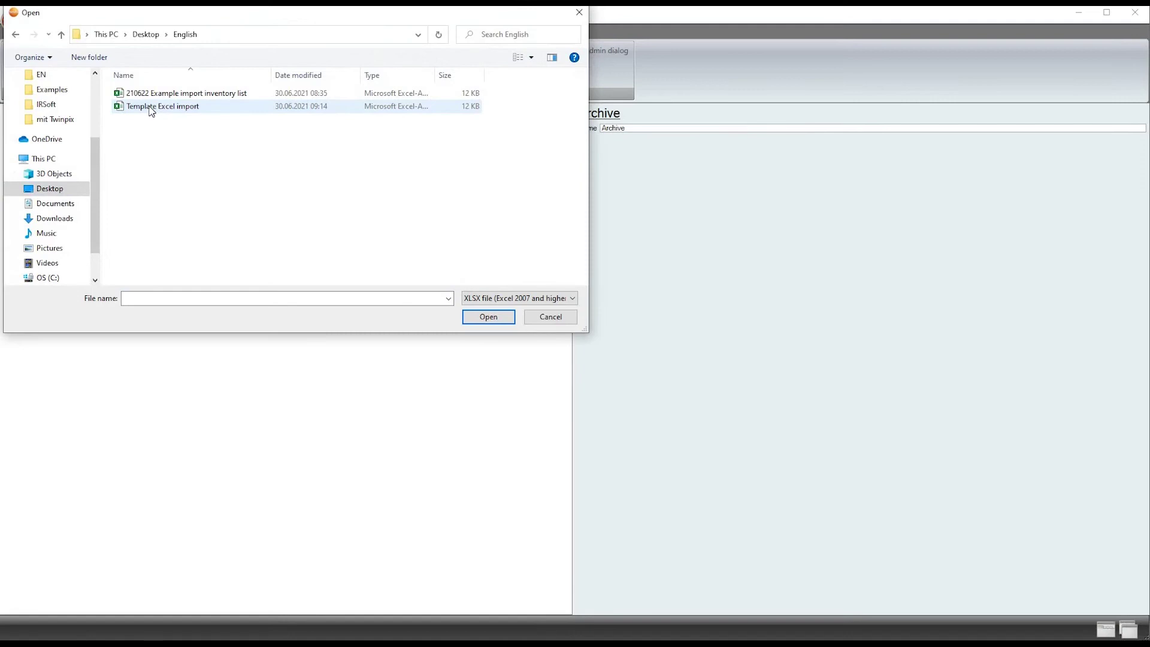
double_click(151, 112)
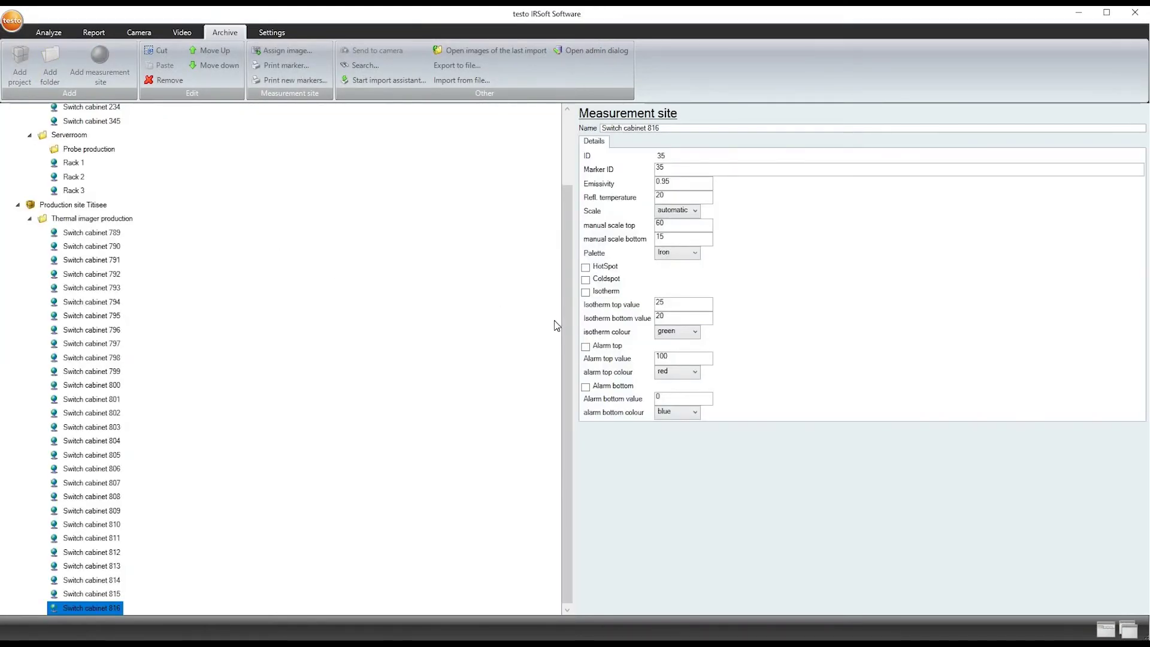
Review the imported archive tree from its beginning and show the details of Switch cabinet 678.
left_click_drag(570, 326, 572, 217)
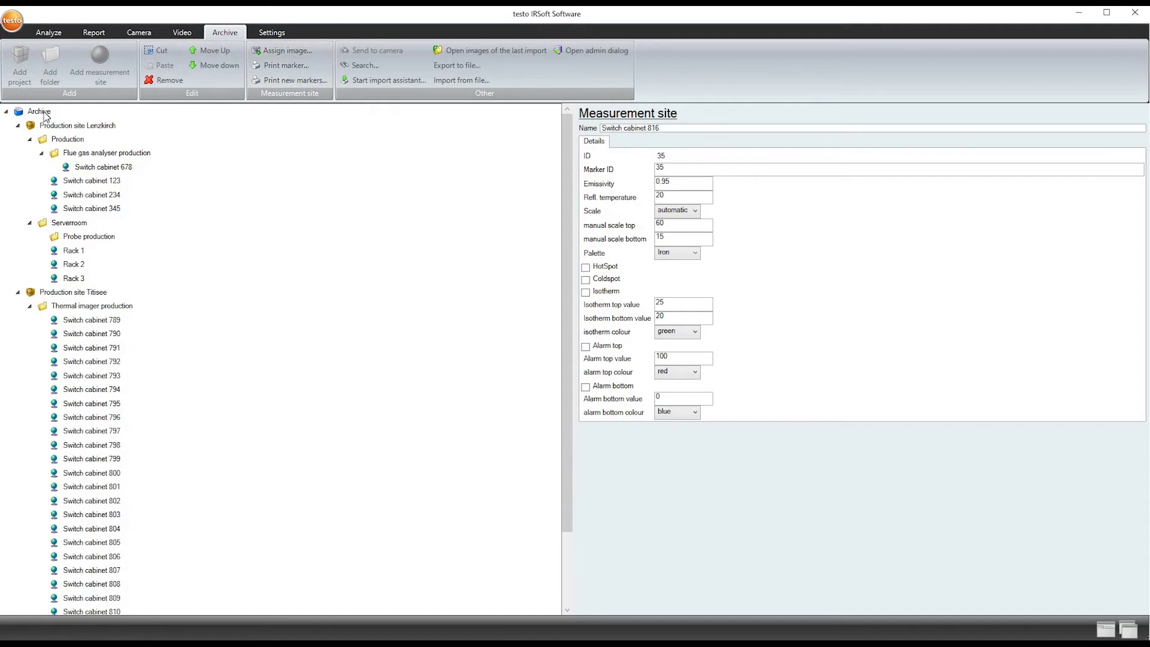
left_click(76, 170)
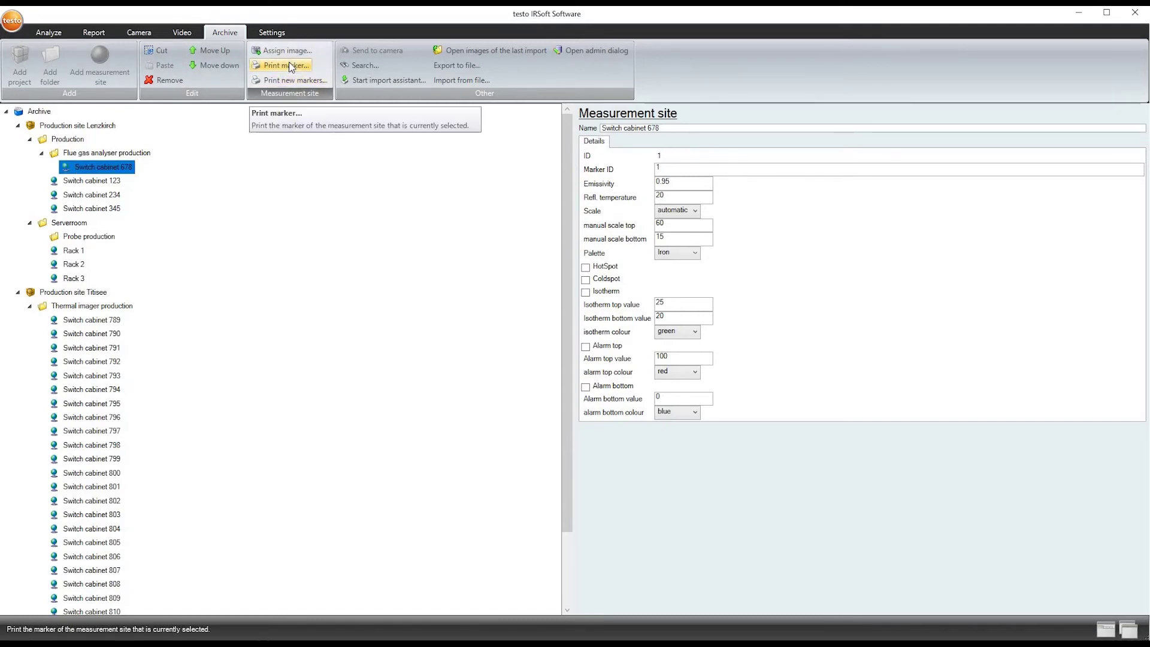
Set up printing of new markers for the whole archive on DIN A4 paper, choosing the first label position.
left_click(47, 114)
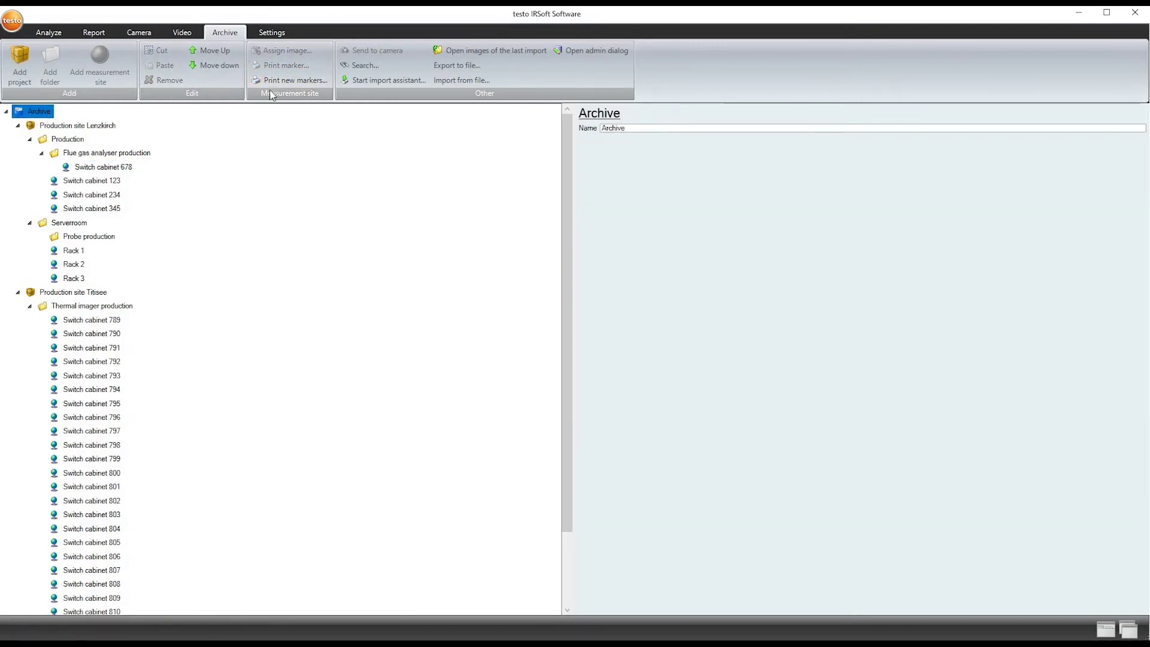
left_click(290, 79)
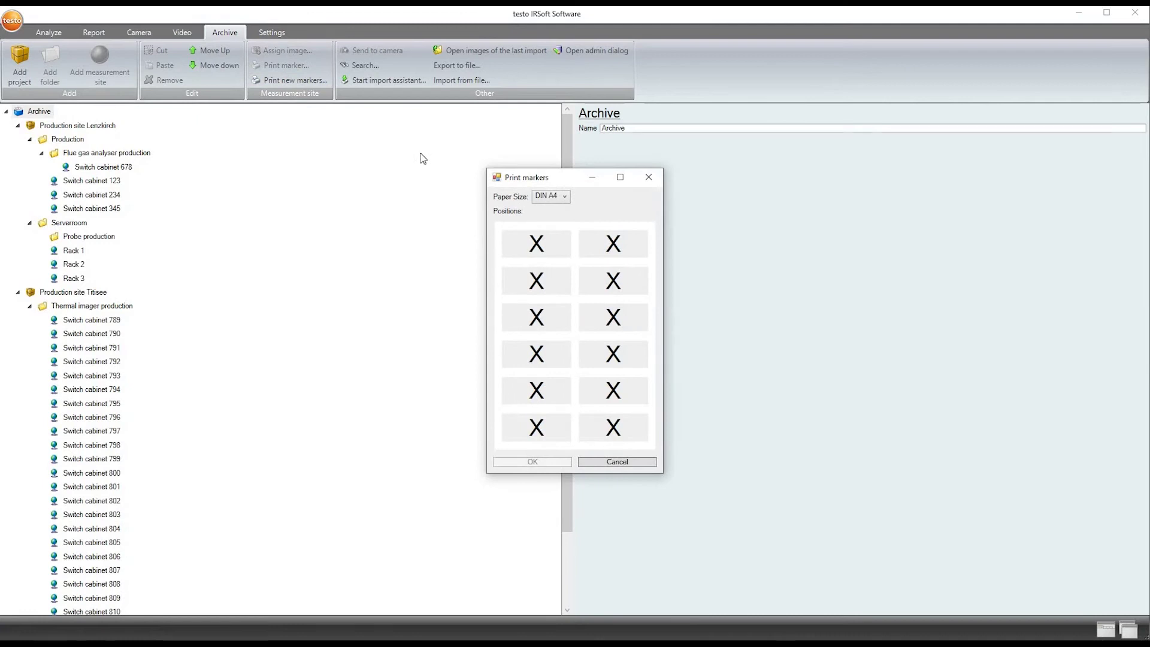
left_click(565, 197)
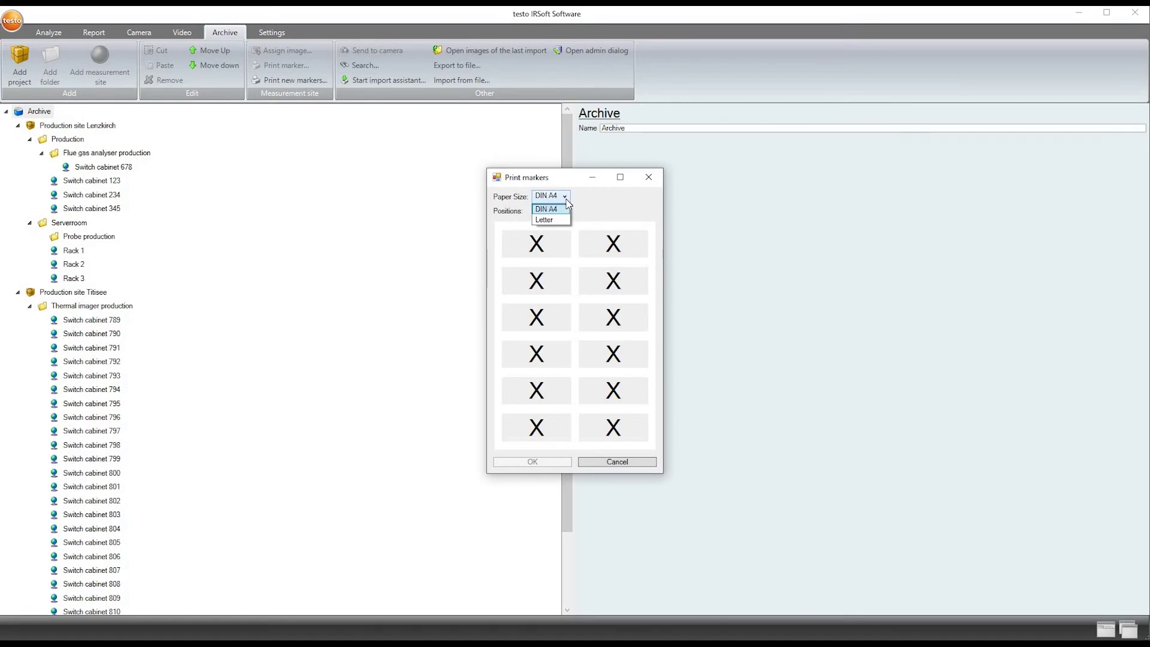
left_click(561, 215)
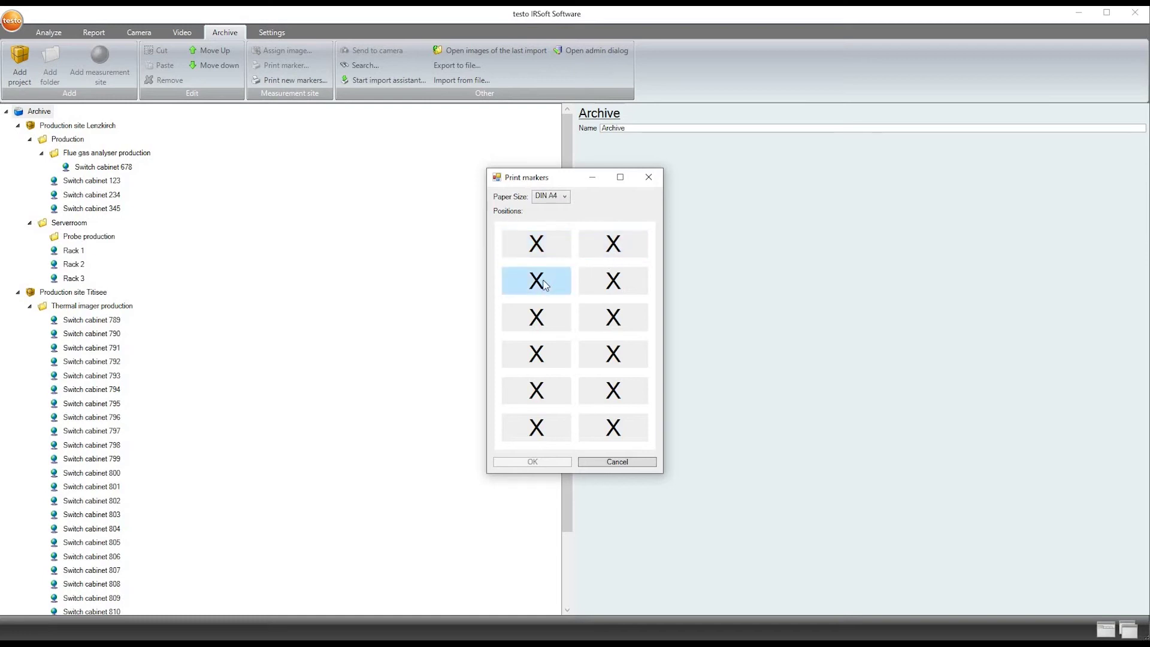
left_click(540, 243)
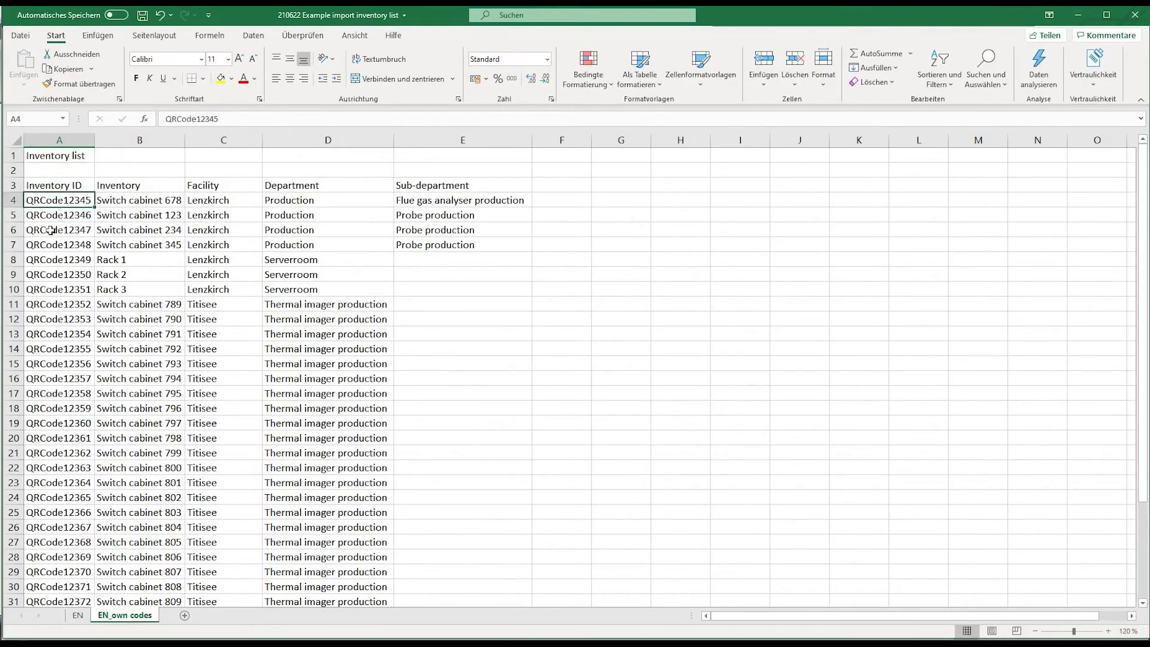
Copy inventory IDs QRCode12345 to QRCode12379 from the inventory list into the template's MarkerId column from D2 and fit the column width.
mouse_move(50, 230)
left_mouse_down()
mouse_move(79, 487)
mouse_move(75, 614)
mouse_move(81, 567)
left_mouse_up()
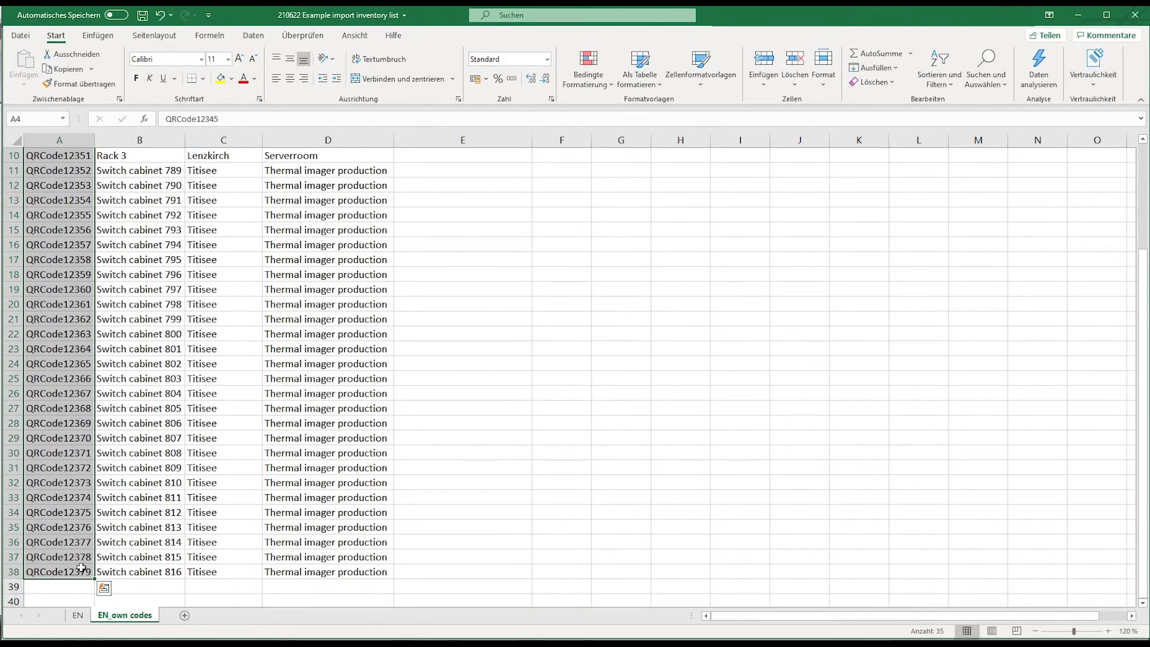
key("ctrl+c")
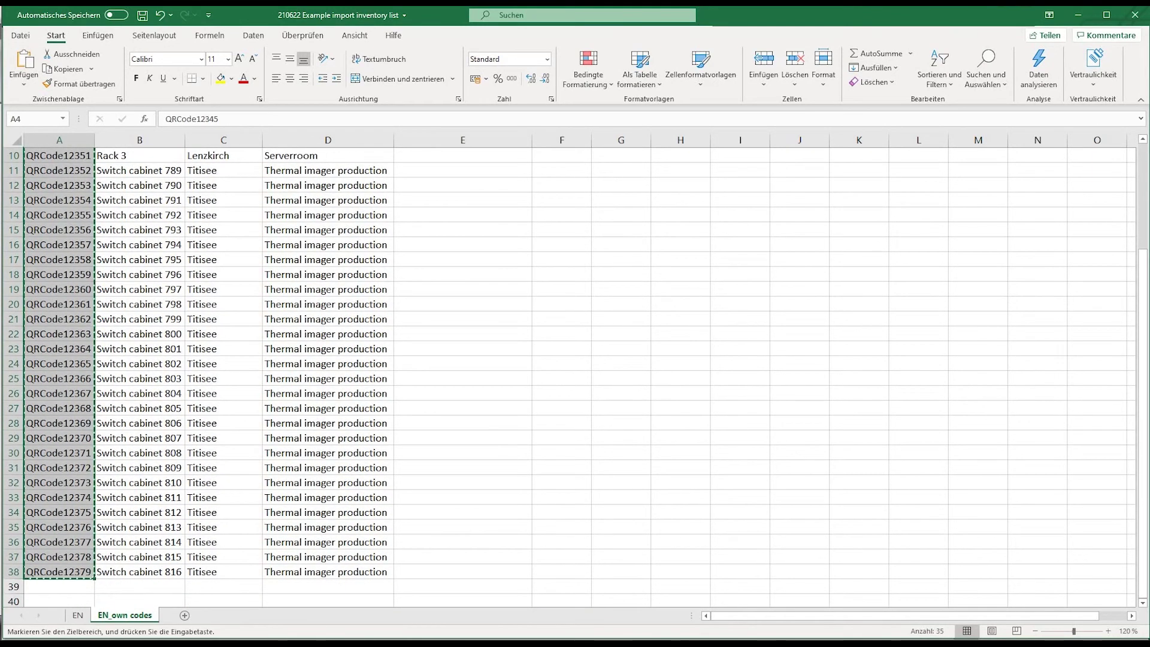
left_click(391, 644)
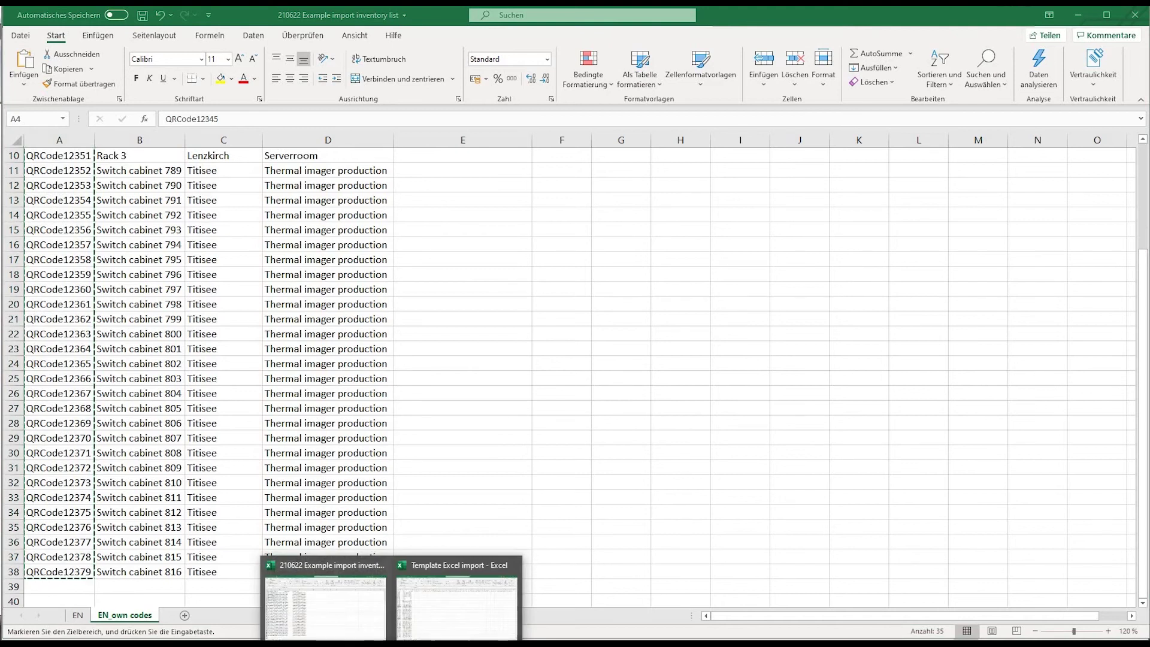
left_click(462, 620)
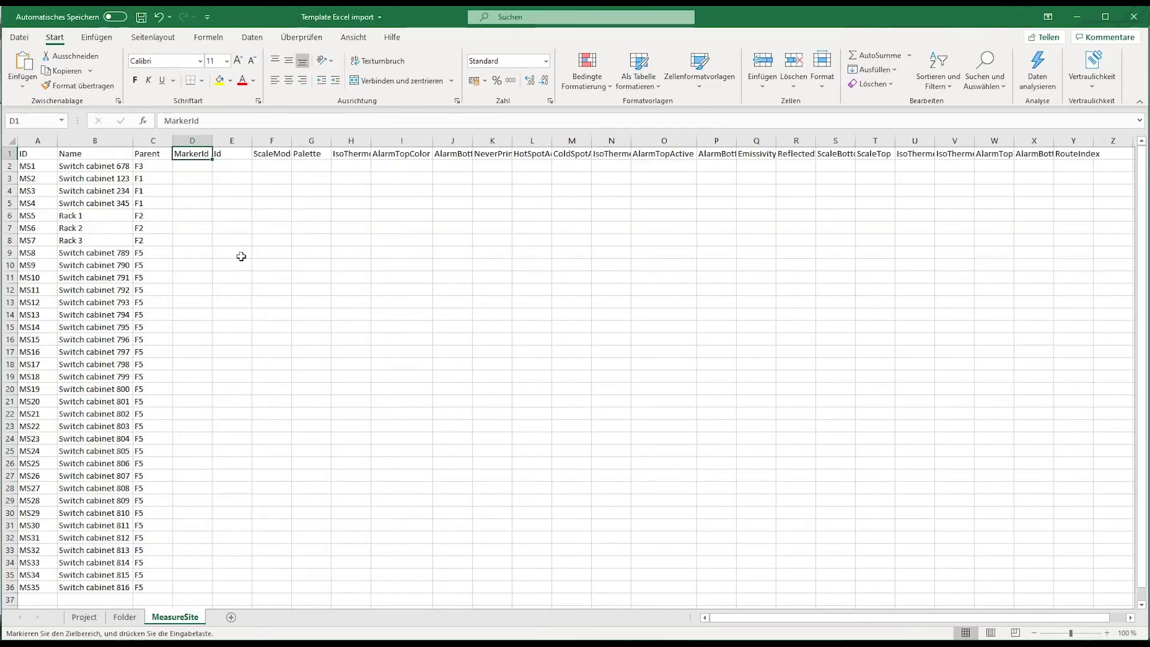
left_click(193, 166)
key("ctrl+v")
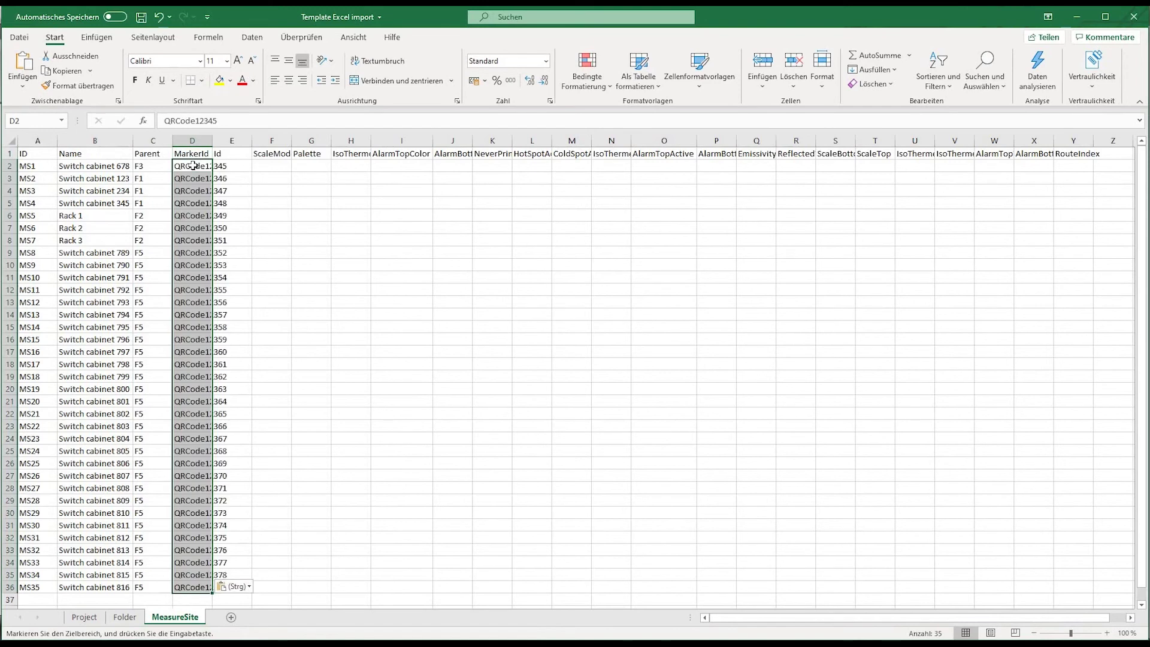
left_click_drag(214, 140, 215, 141)
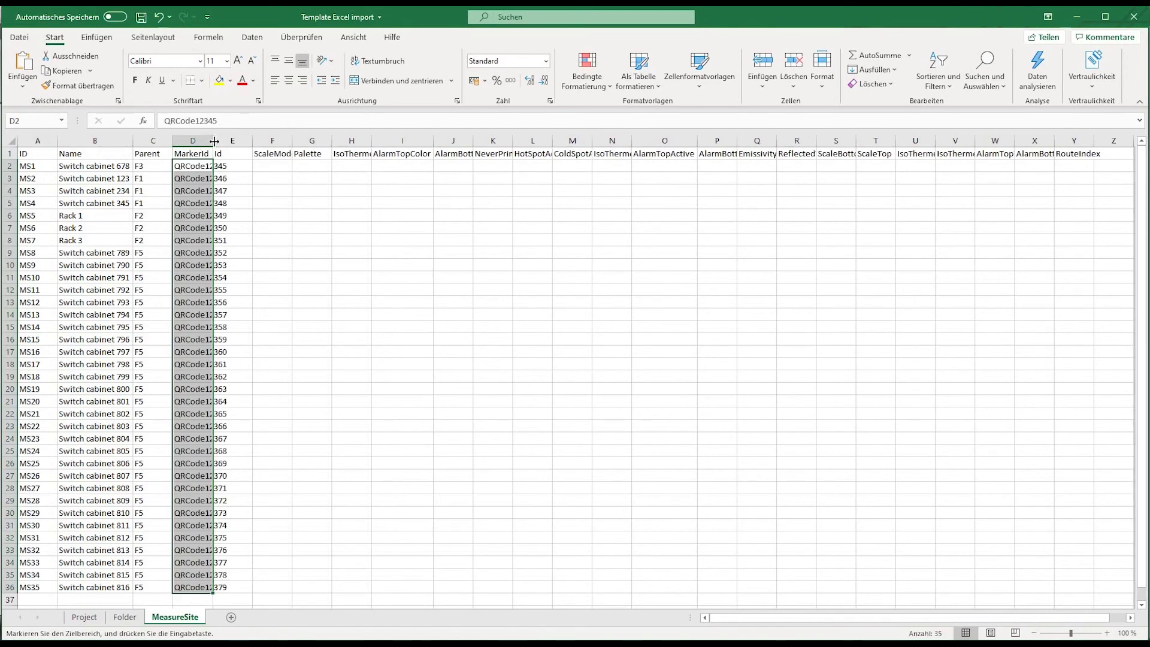
double_click(214, 141)
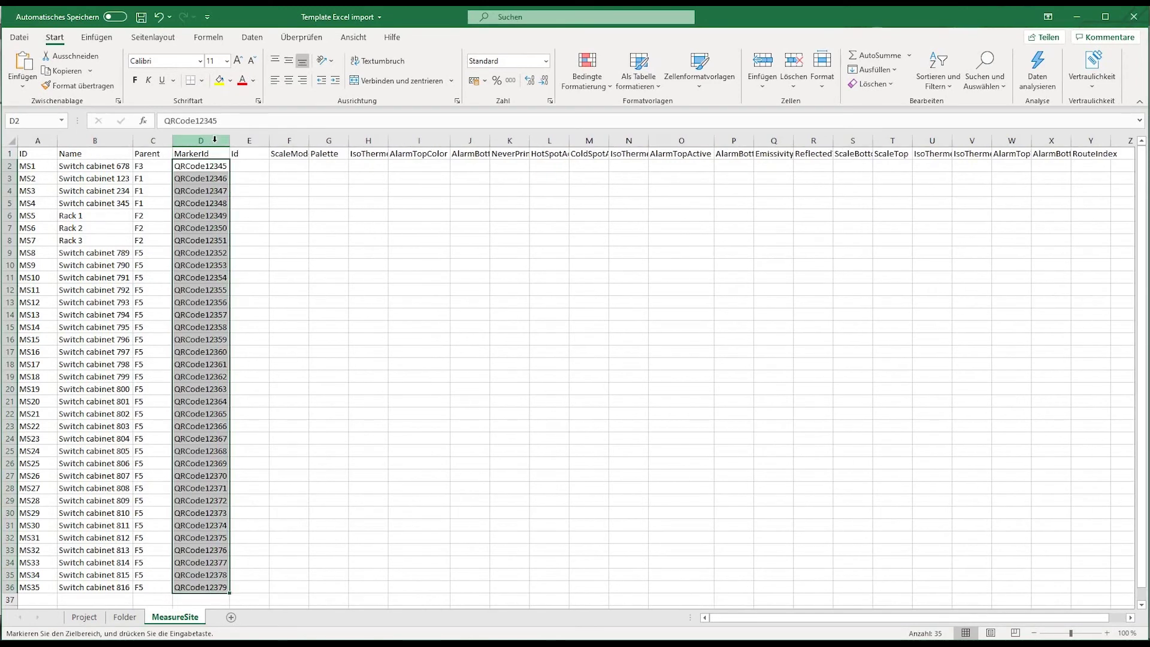